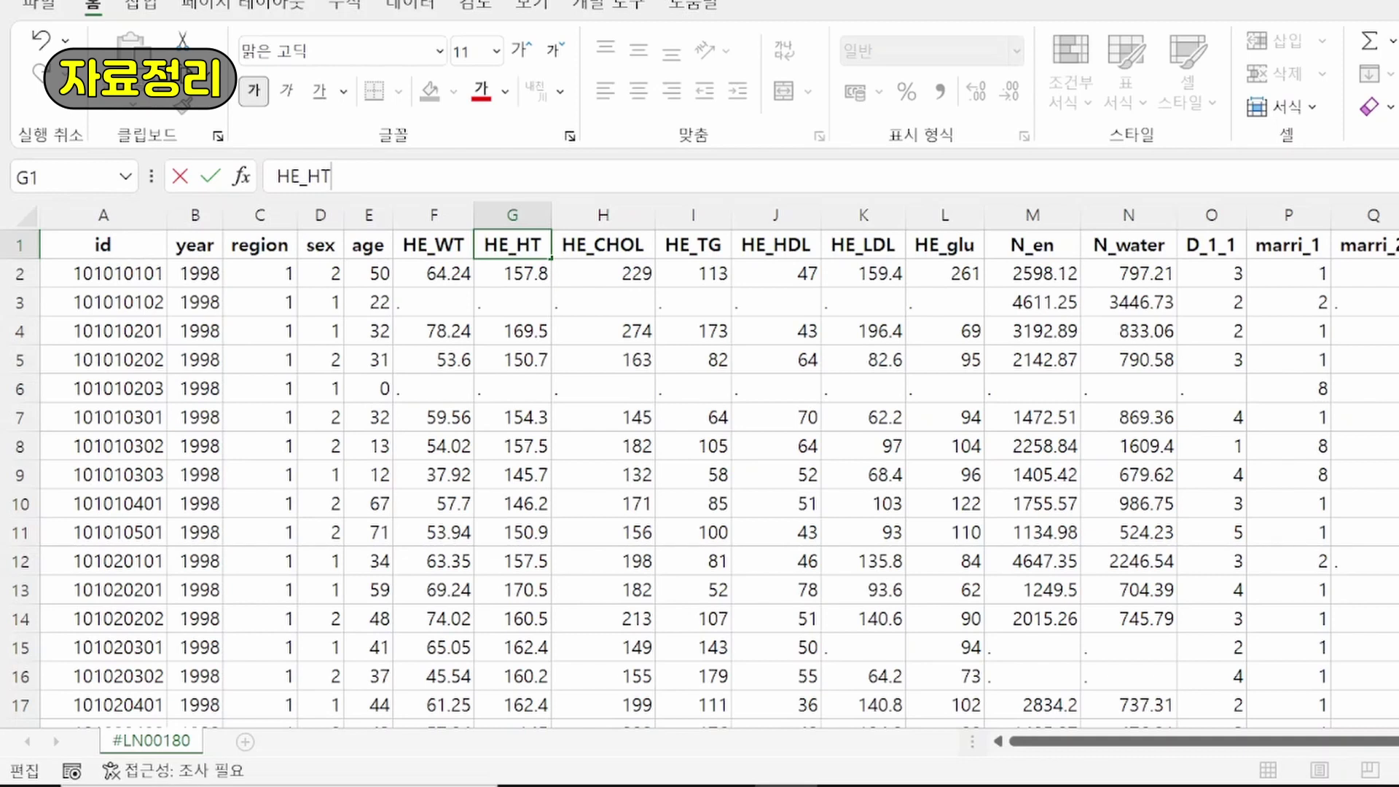
- Add filters to the header row of the health data on the #LN00180 sheet
{"action": "left_click", "coordinate": [484, 245]}
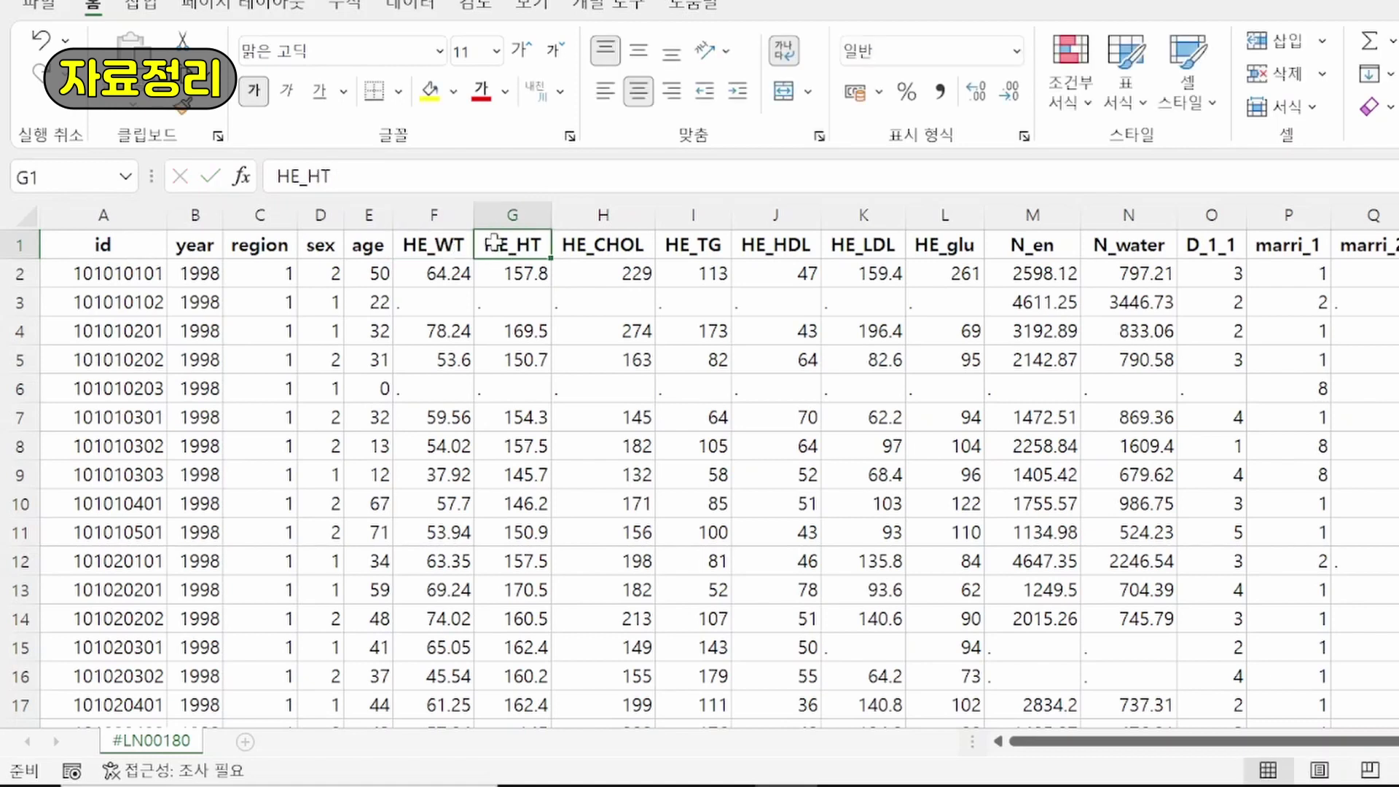
{"action": "left_click", "coordinate": [430, 10]}
{"action": "left_click", "coordinate": [784, 100]}
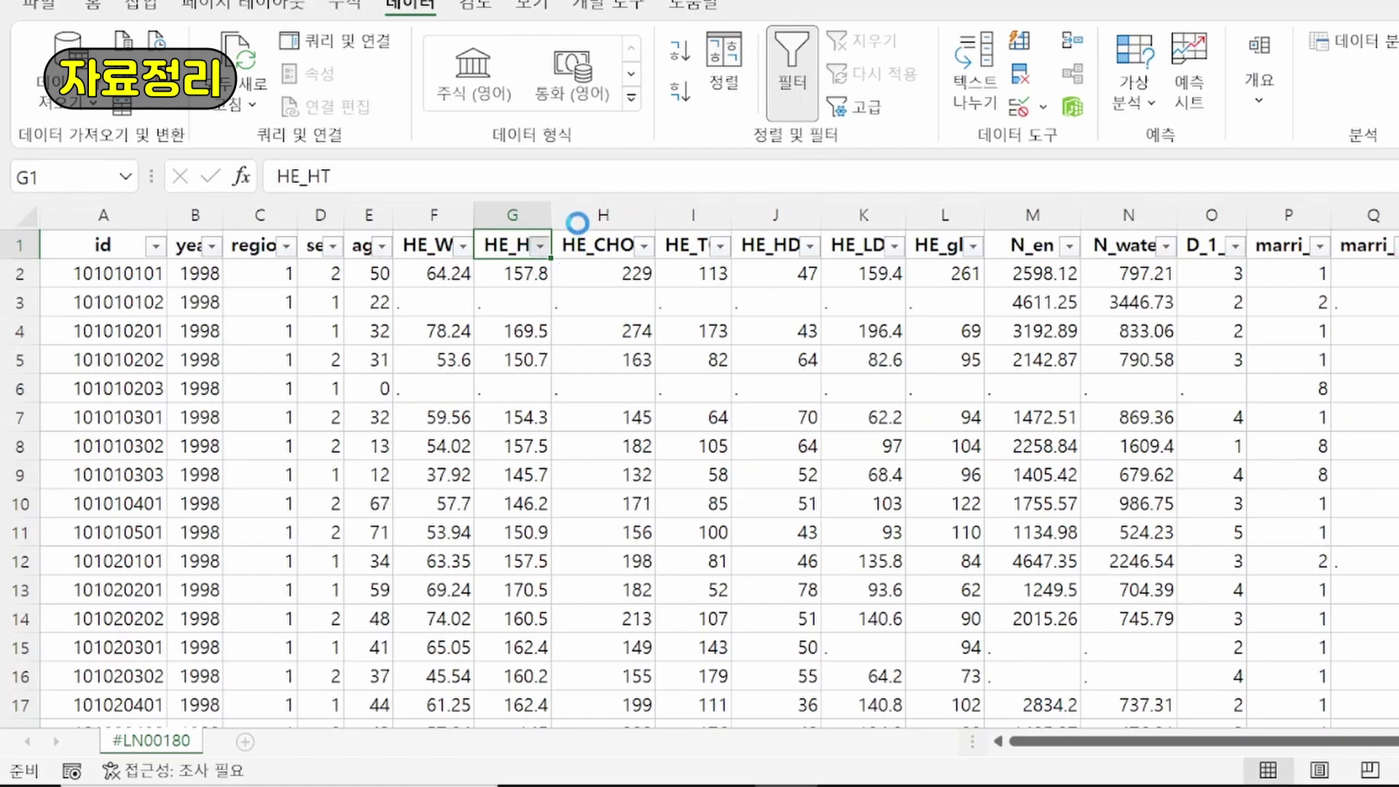
- Filter out the "." entries in the HE_HT column and show only value 1 in the sex column
{"action": "left_click", "coordinate": [539, 246]}
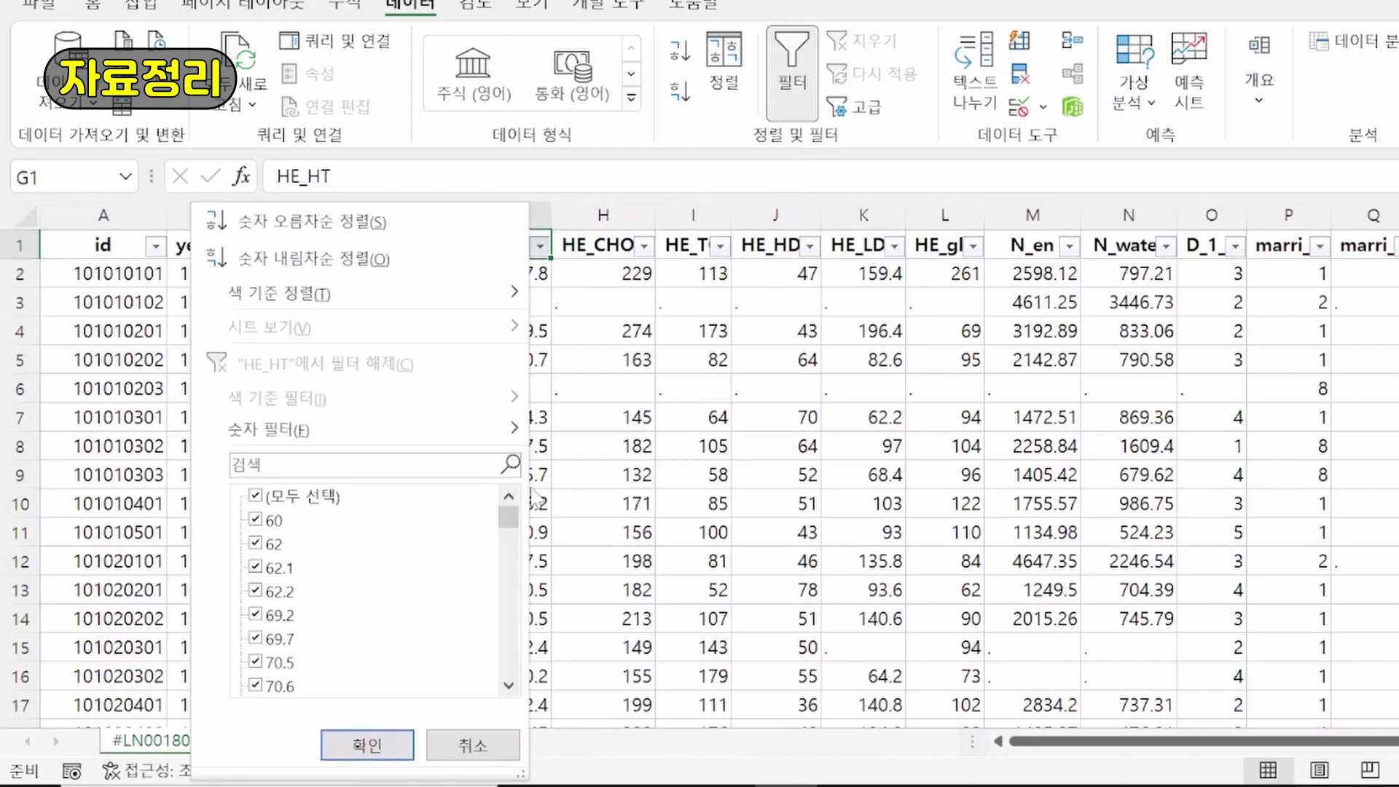
{"action": "left_click", "coordinate": [515, 557]}
{"action": "left_click_drag", "start_coordinate": [508, 525], "coordinate": [508, 667]}
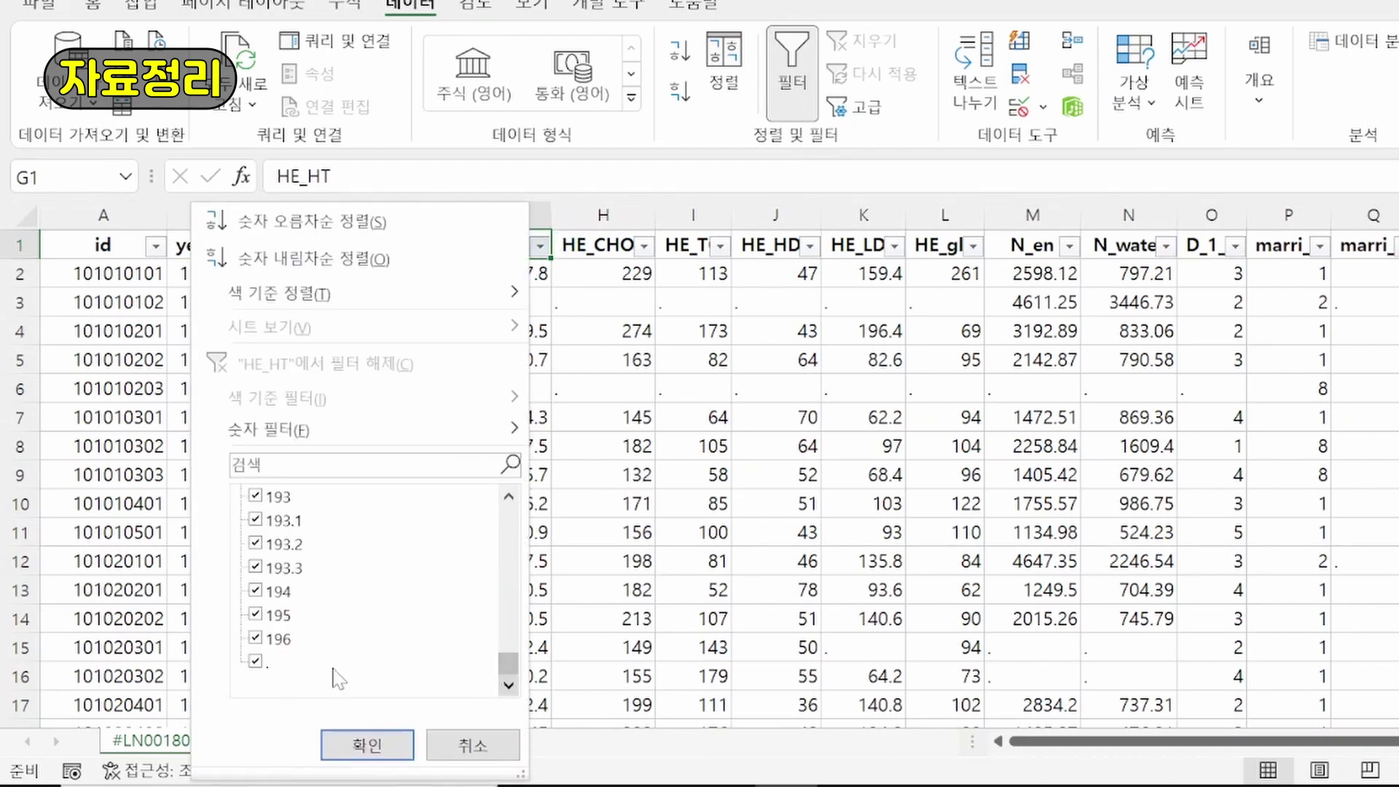
{"action": "left_click", "coordinate": [255, 661]}
{"action": "left_click", "coordinate": [366, 745]}
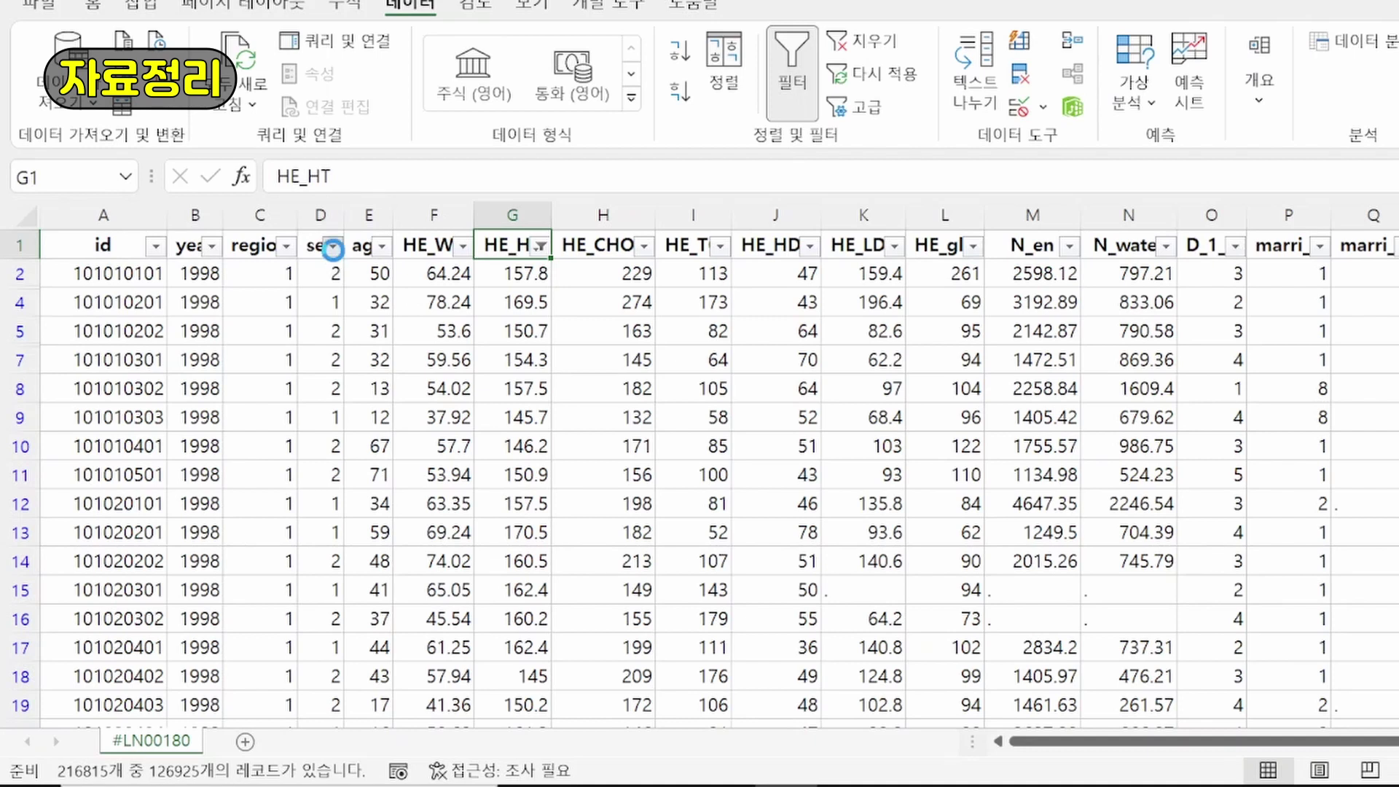
{"action": "left_click", "coordinate": [333, 247]}
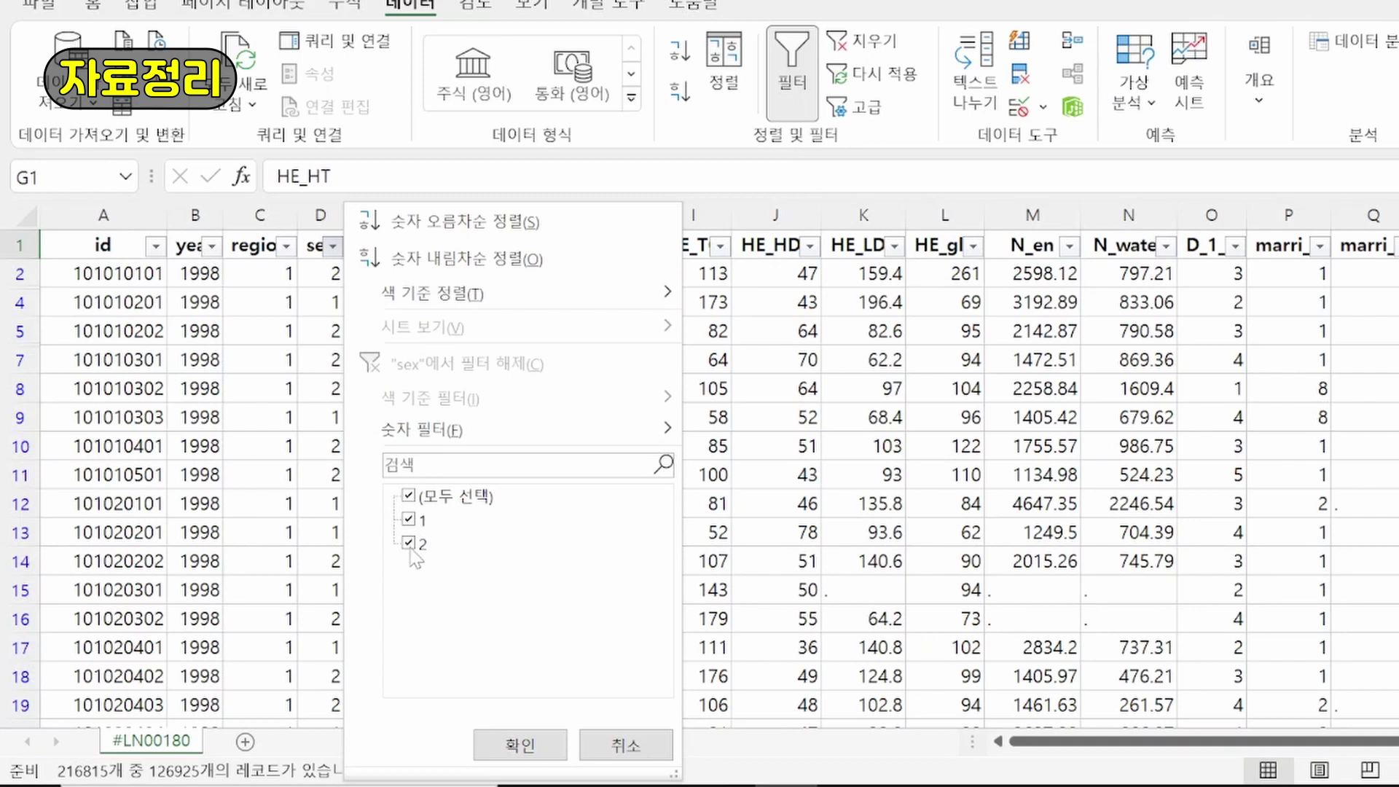
{"action": "left_click", "coordinate": [519, 745]}
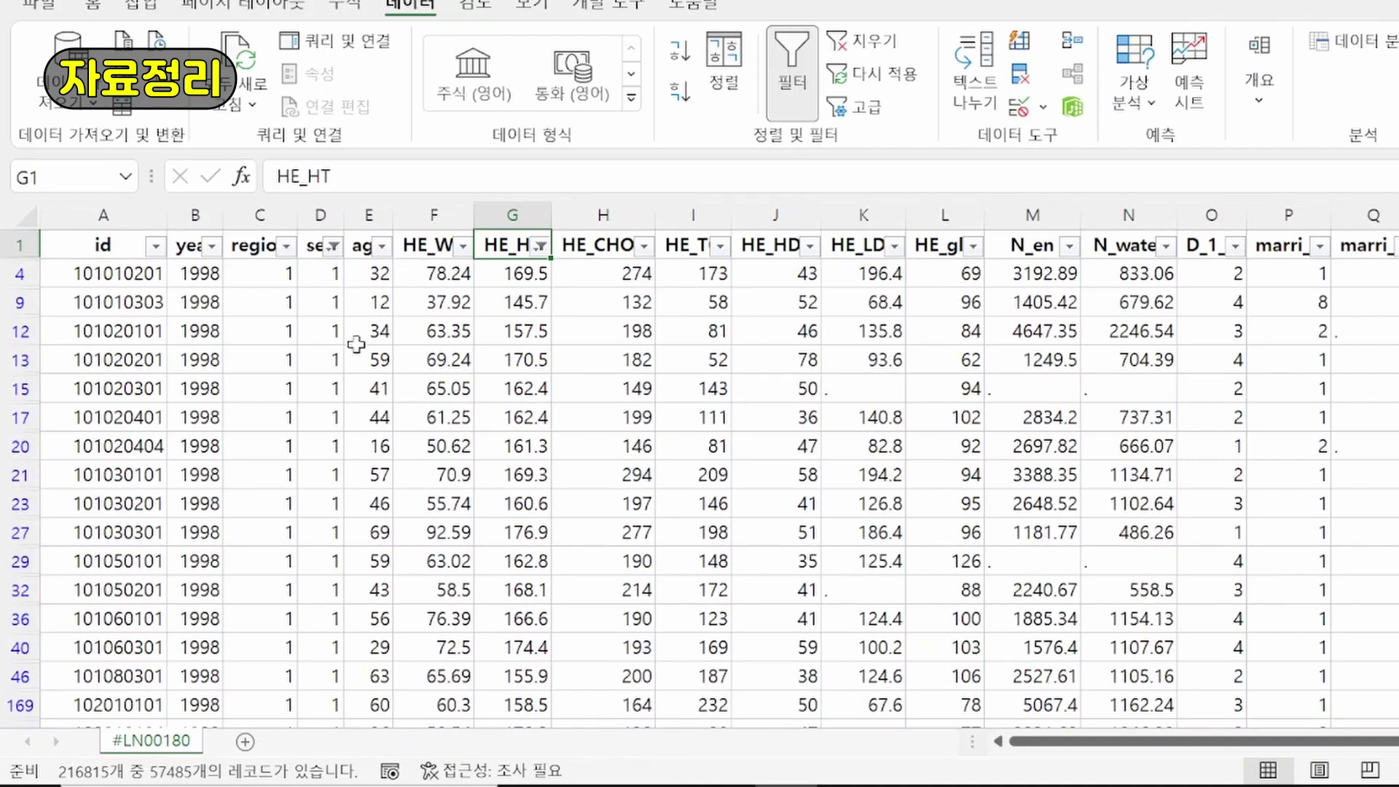
- Copy the filtered sex and HE_HT columns and paste them into a new sheet starting at cell A1
{"action": "left_click", "coordinate": [321, 215]}
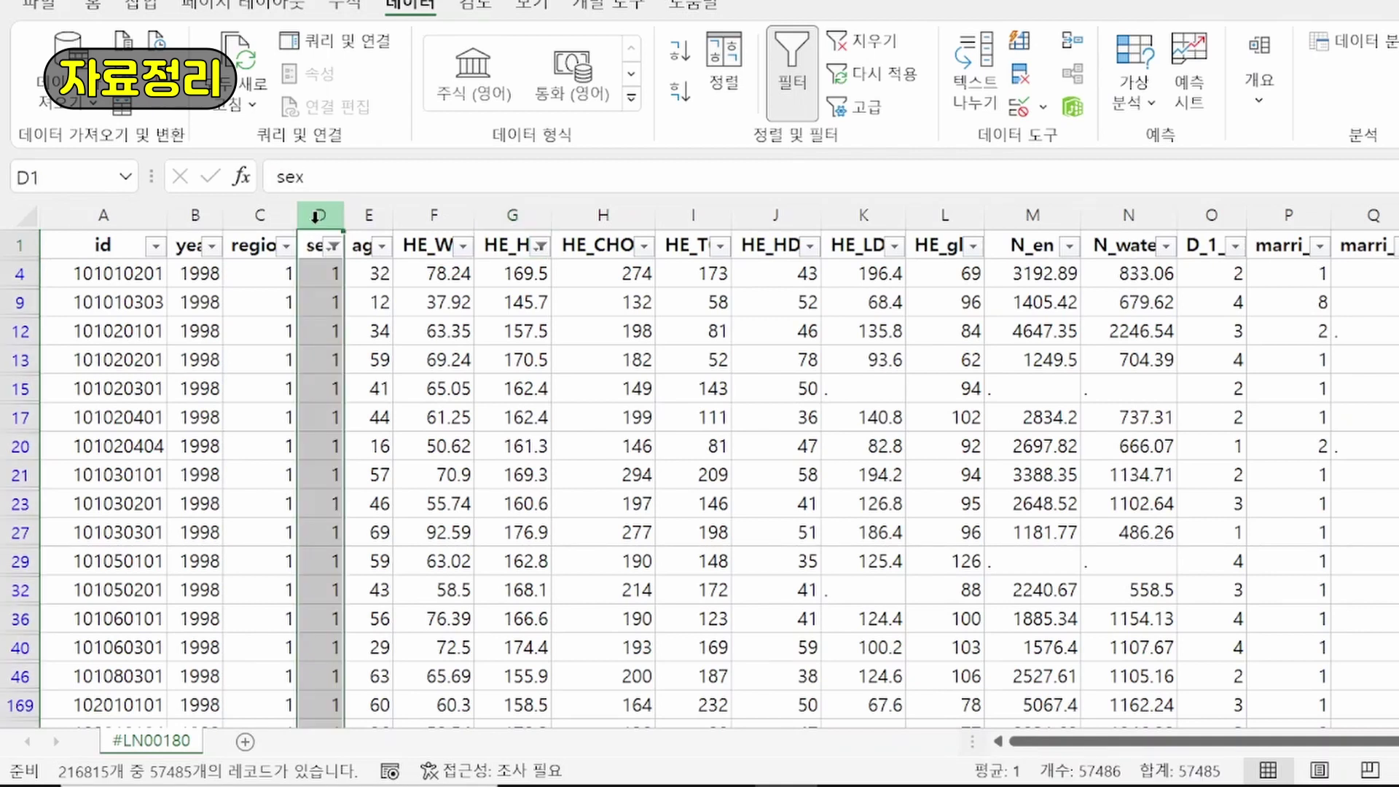
{"action": "left_click", "coordinate": [536, 217]}
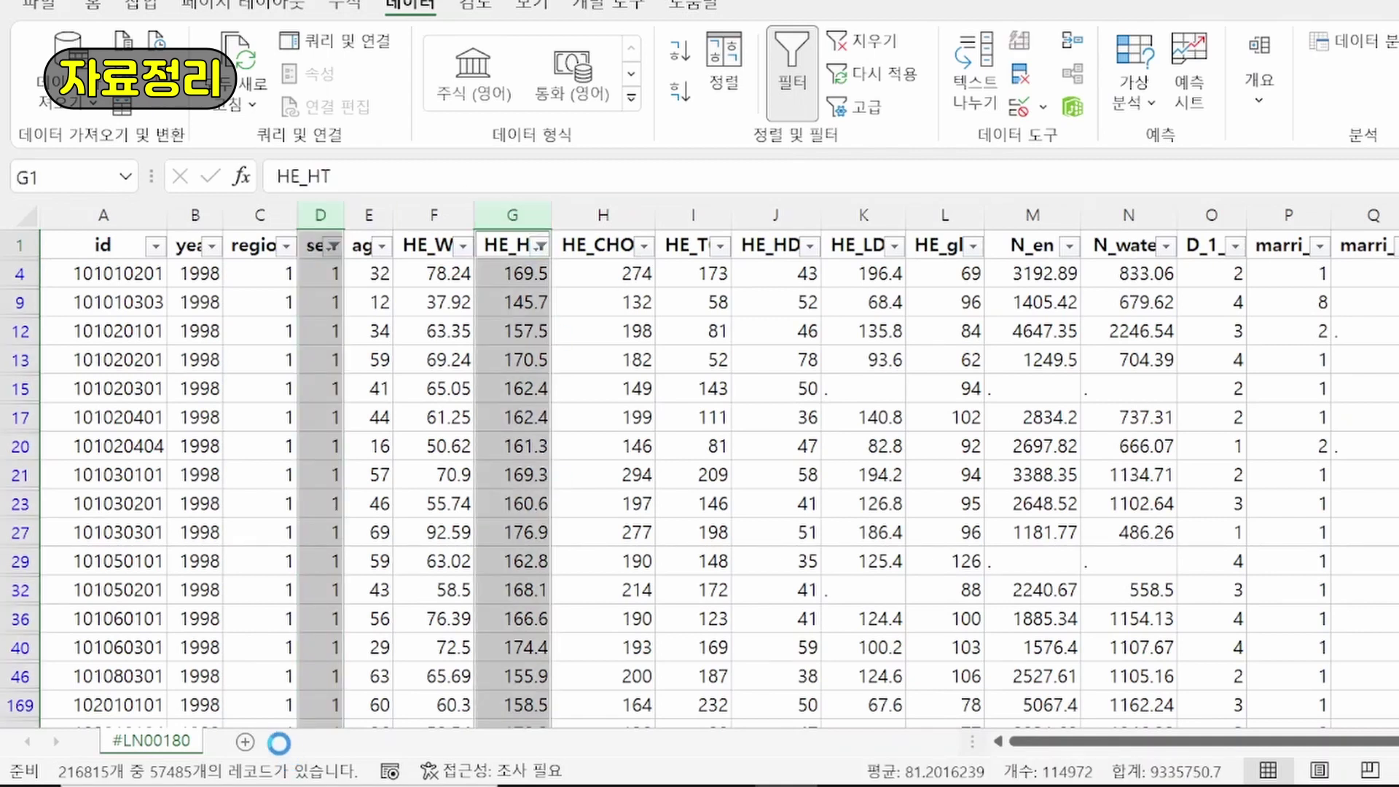
{"action": "key", "text": "ctrl+c"}
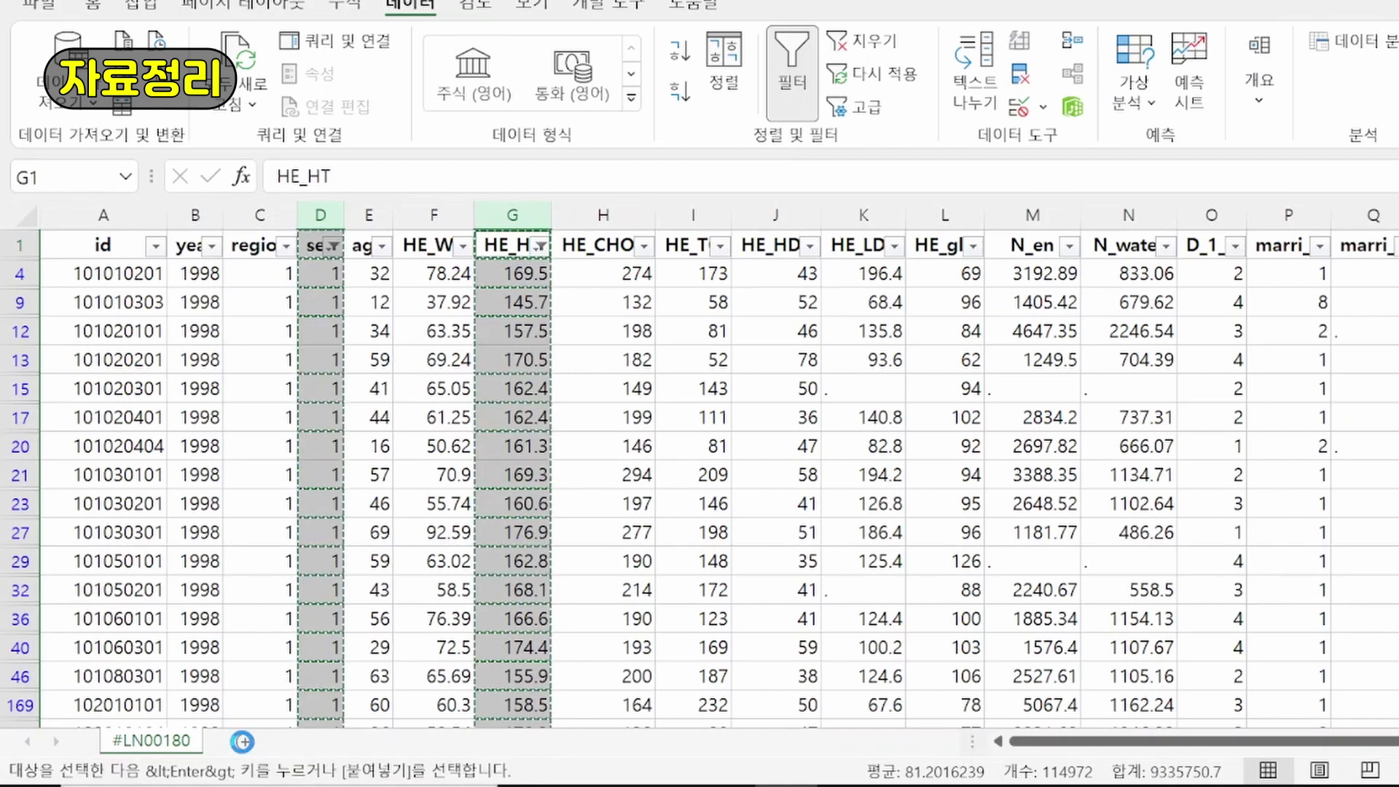
{"action": "left_click", "coordinate": [242, 741]}
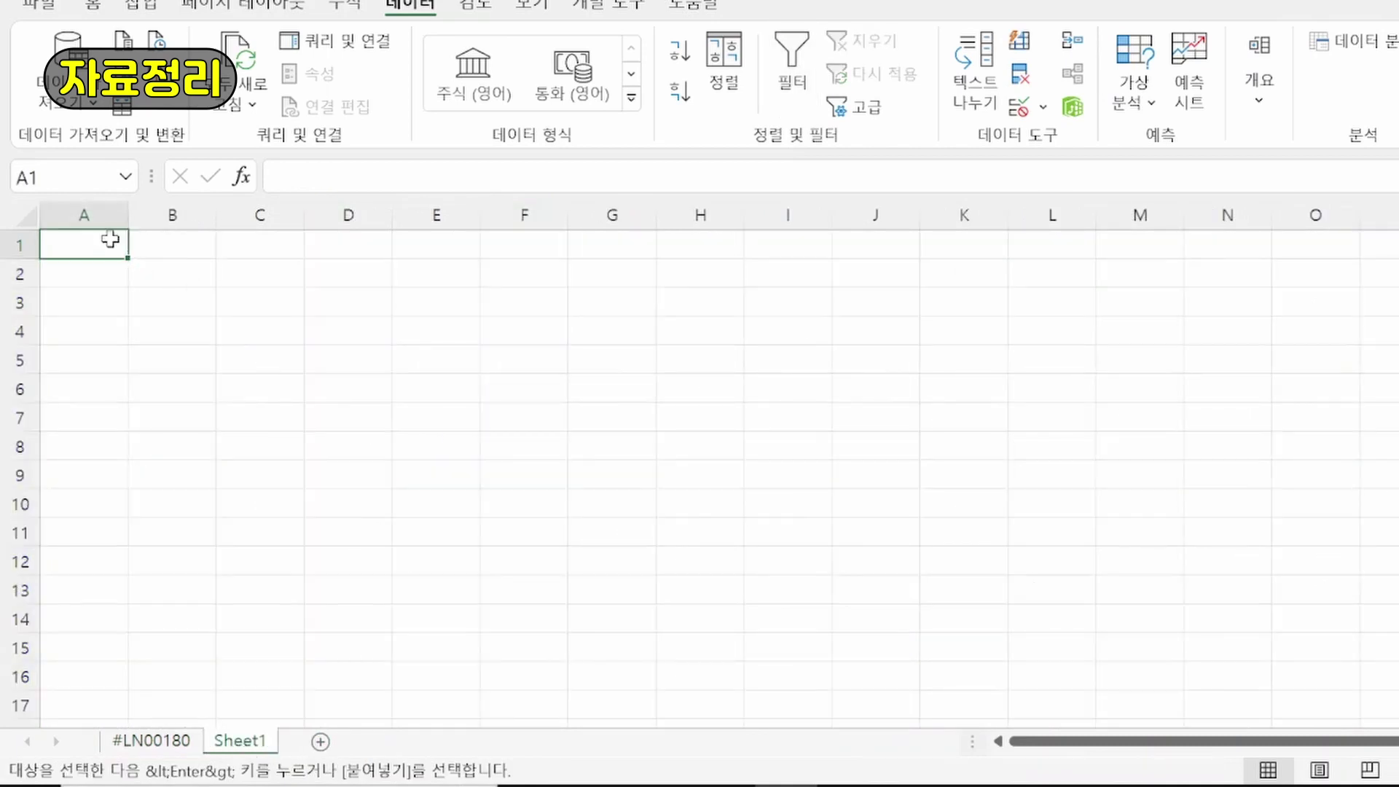
{"action": "key", "text": "ctrl+v"}
- Return to the #LN00180 sheet and change the sex column filter to show only value 2
{"action": "left_click", "coordinate": [151, 741]}
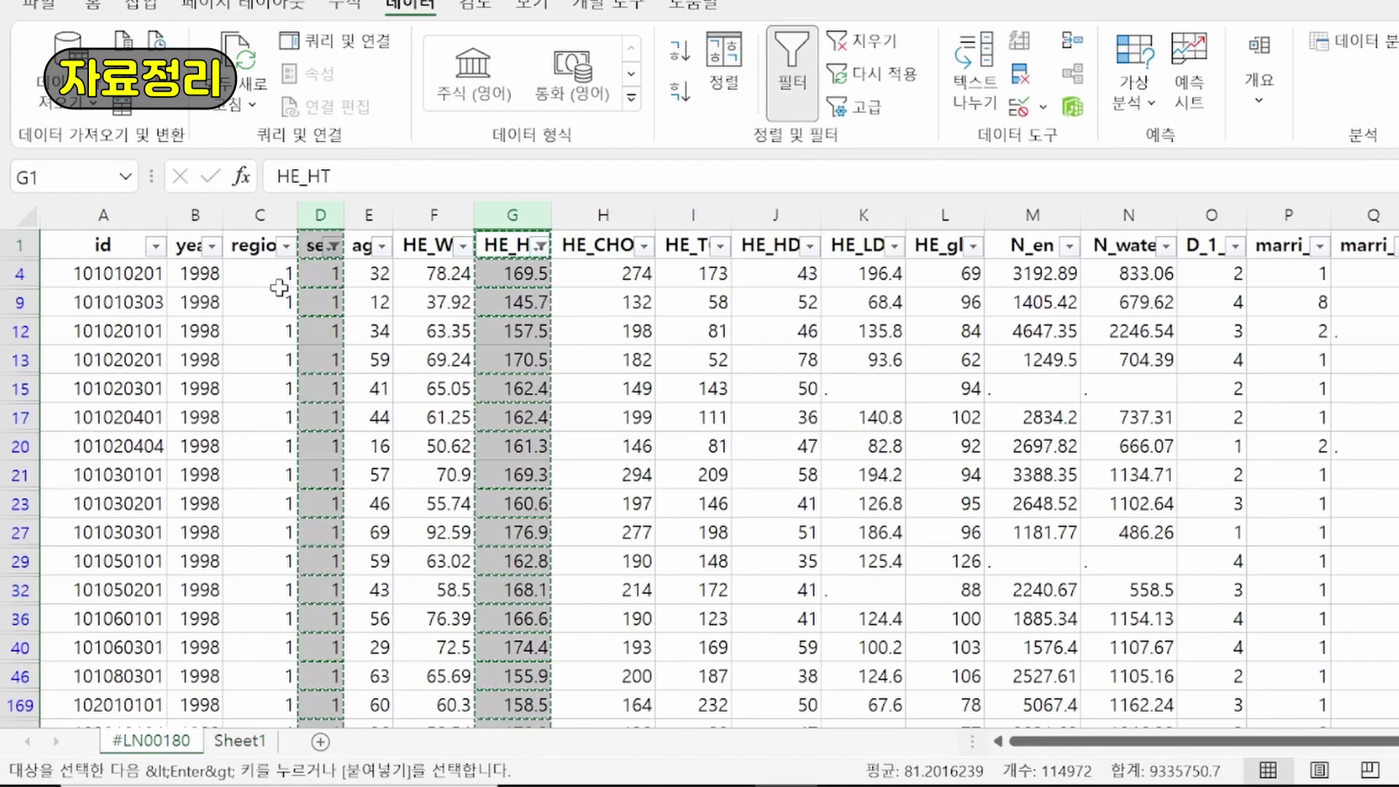
{"action": "left_click", "coordinate": [260, 302]}
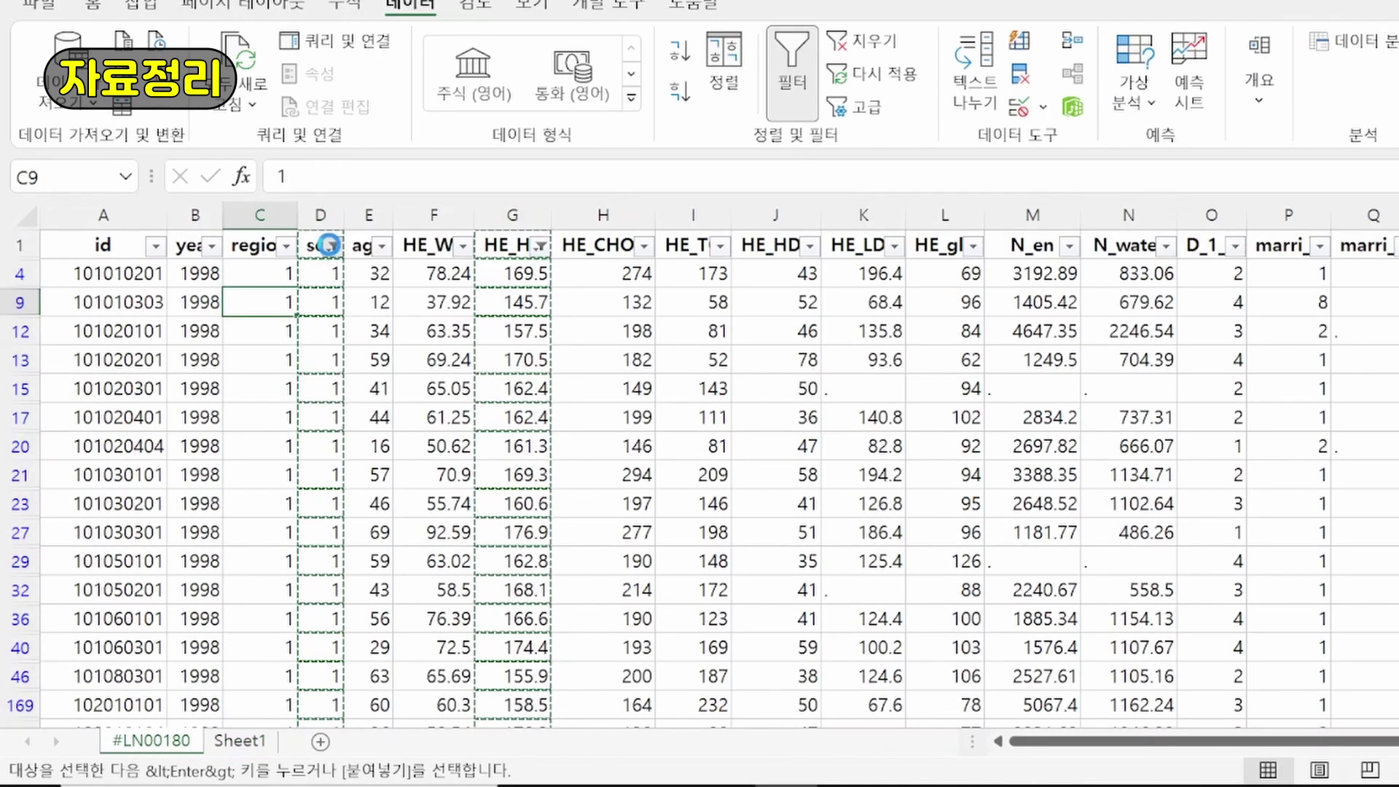
{"action": "left_click", "coordinate": [333, 246]}
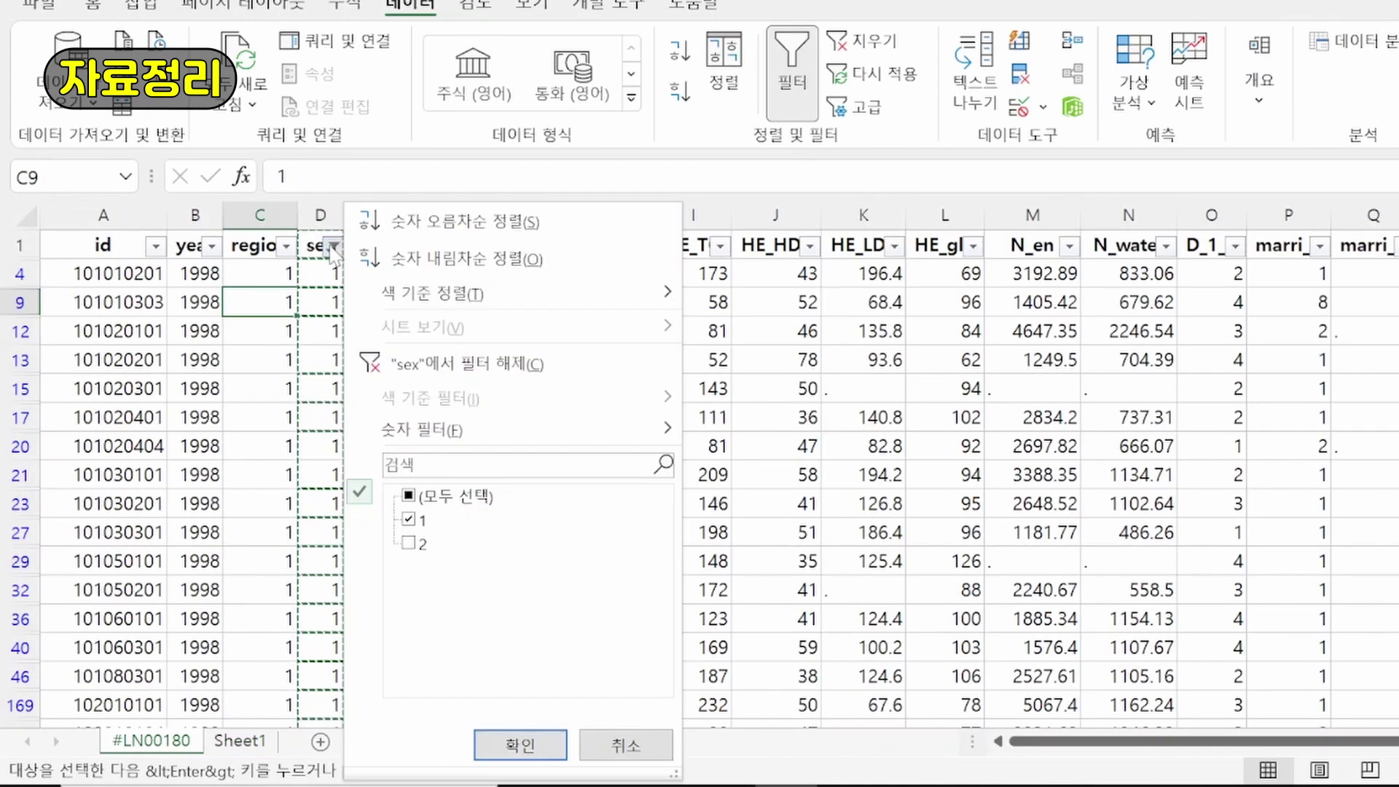
{"action": "left_click", "coordinate": [408, 519]}
{"action": "left_click", "coordinate": [408, 543]}
{"action": "left_click", "coordinate": [519, 747]}
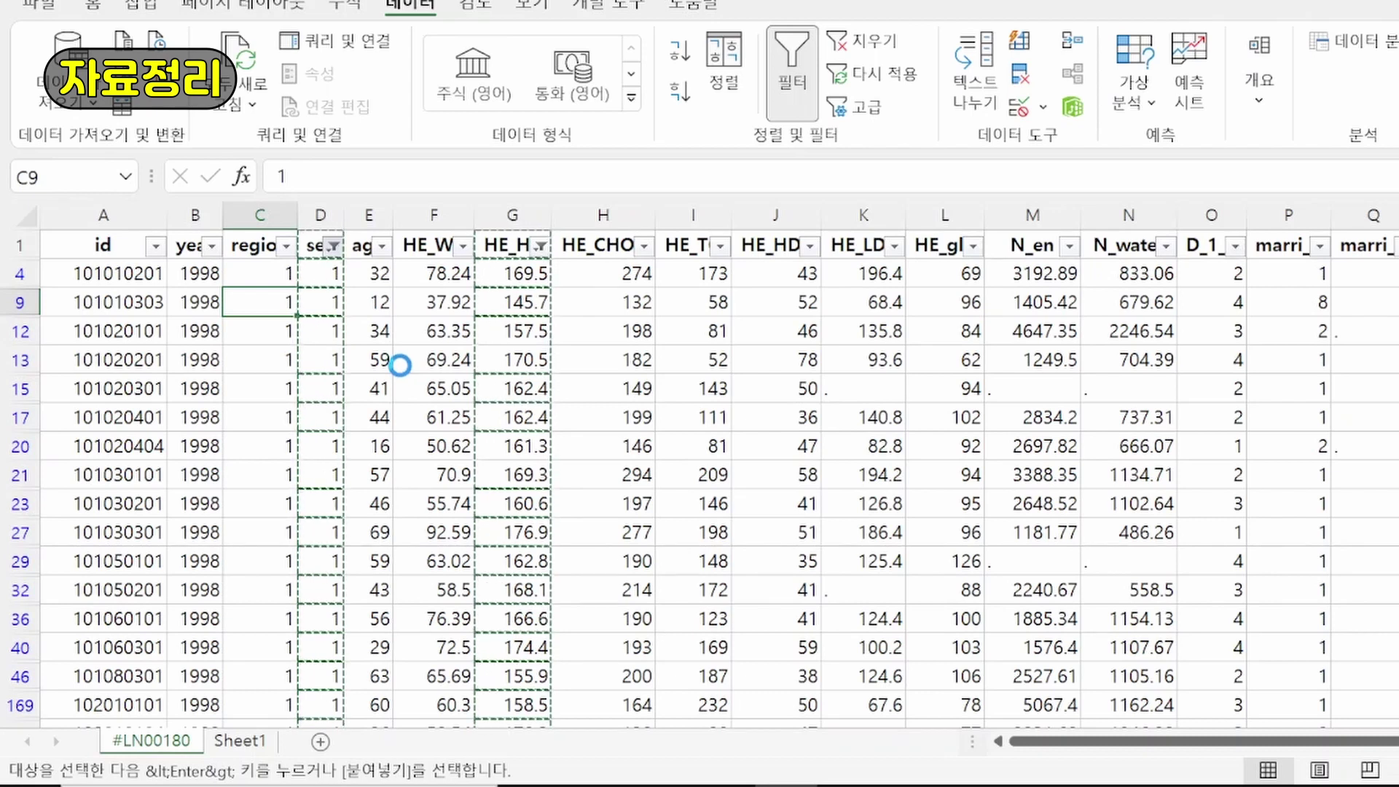
- Copy the sex and HE_HT columns filtered for sex 2 into Sheet1 starting at column D
{"action": "left_click", "coordinate": [501, 211], "text": "ctrl"}
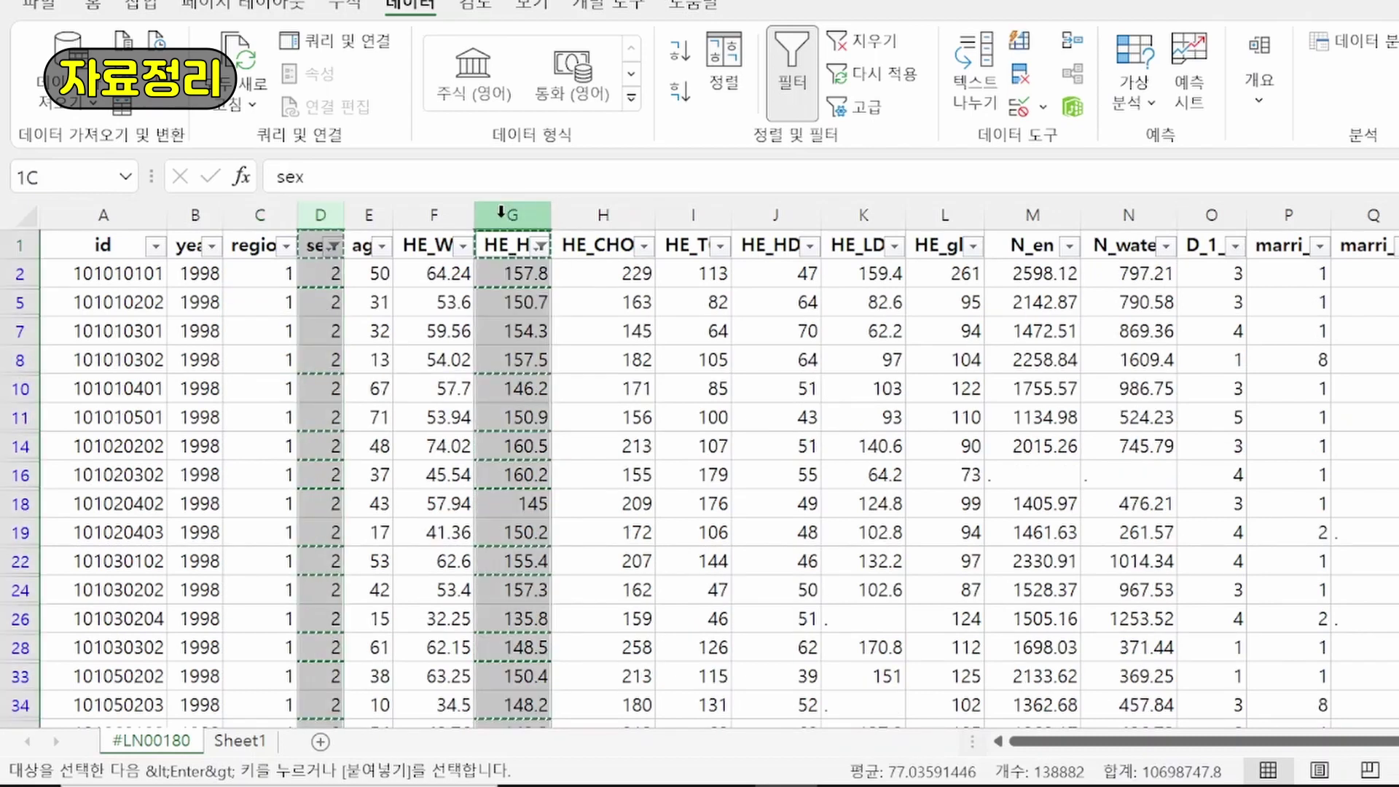
{"action": "key", "text": "Escape"}
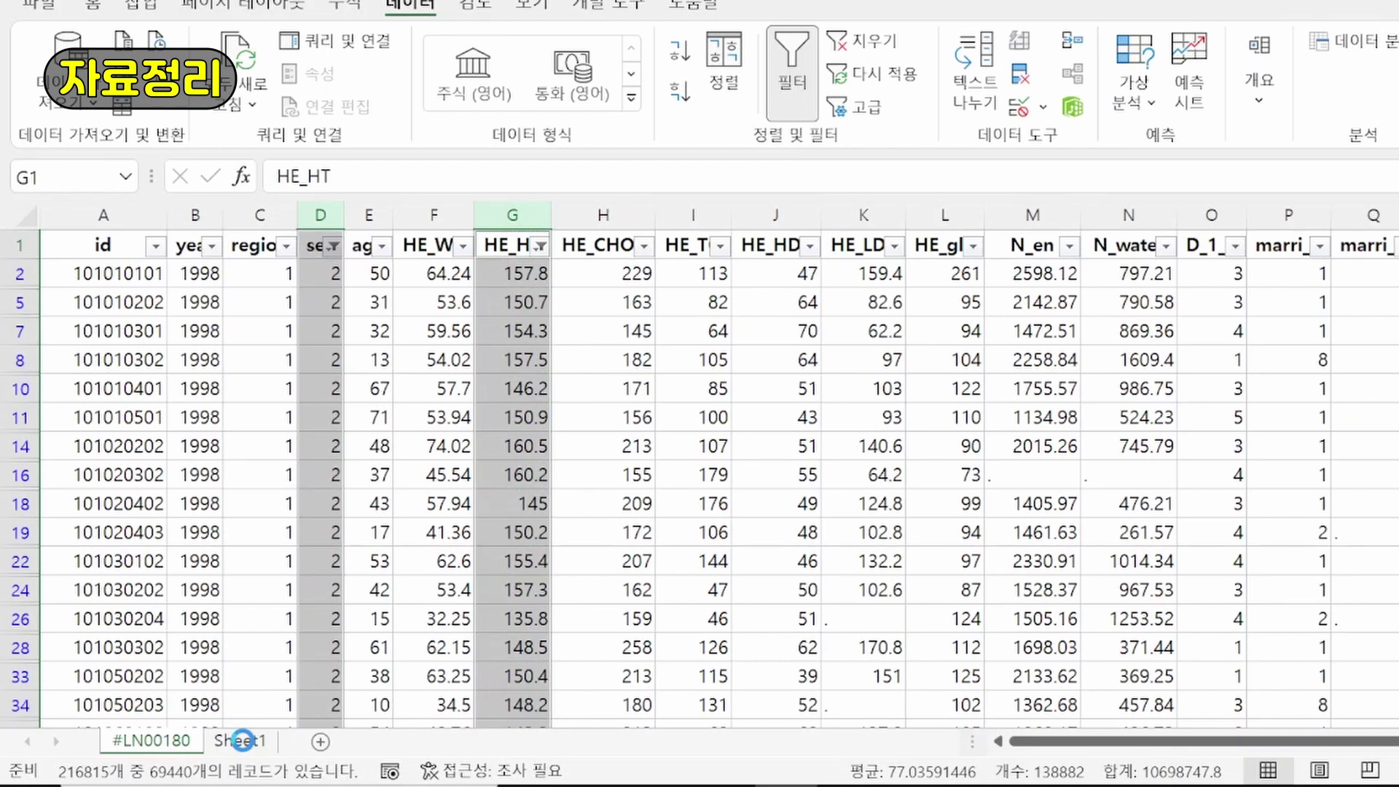
{"action": "key", "text": "ctrl+c"}
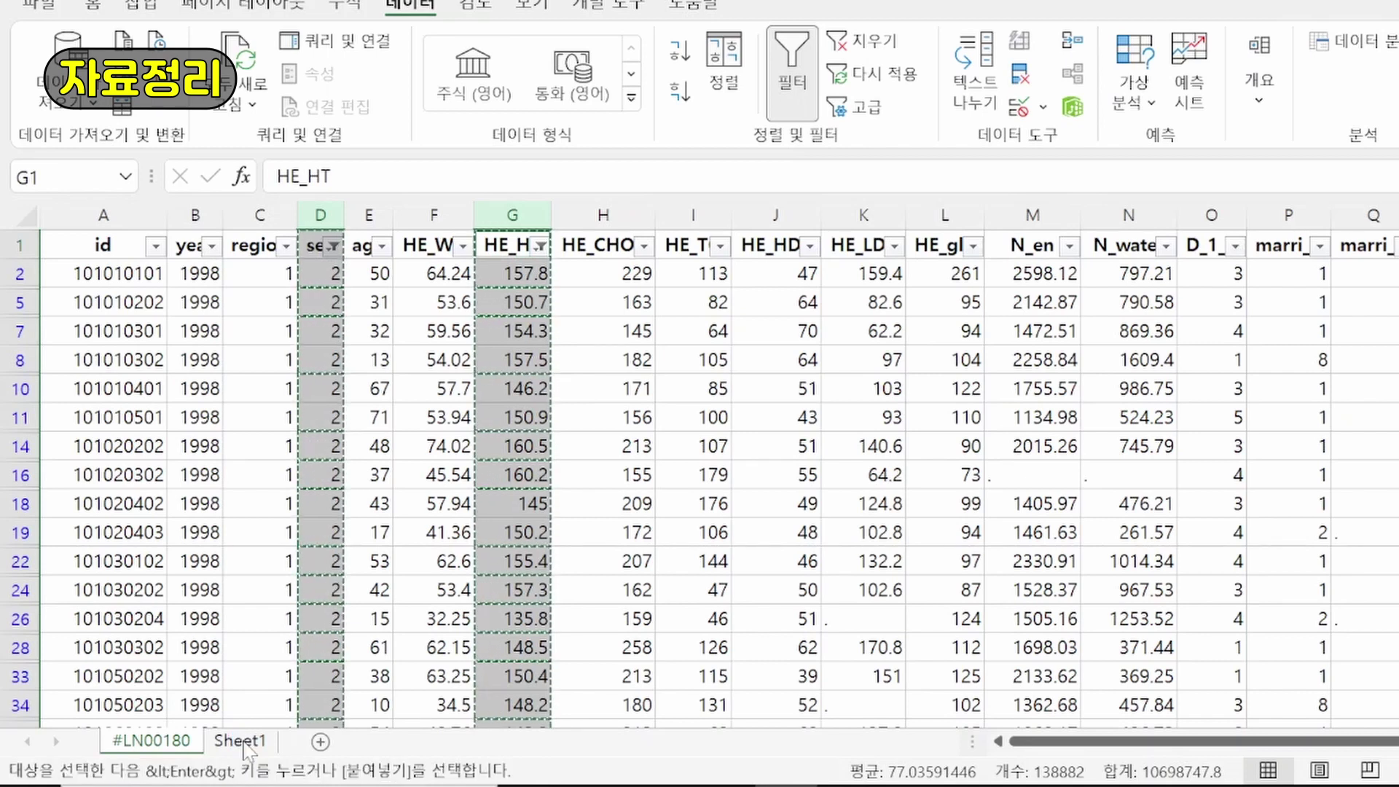
{"action": "left_click", "coordinate": [241, 741]}
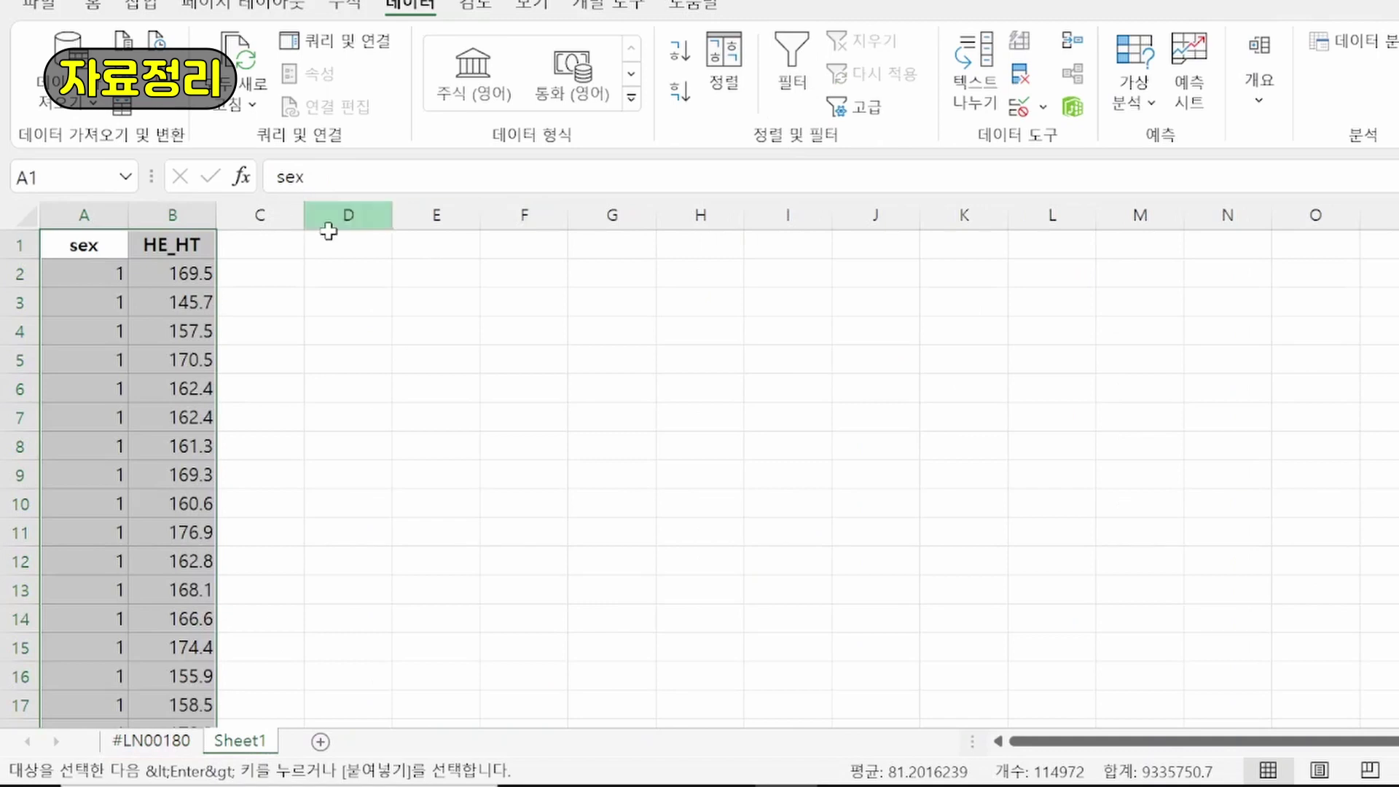
{"action": "left_click", "coordinate": [328, 231]}
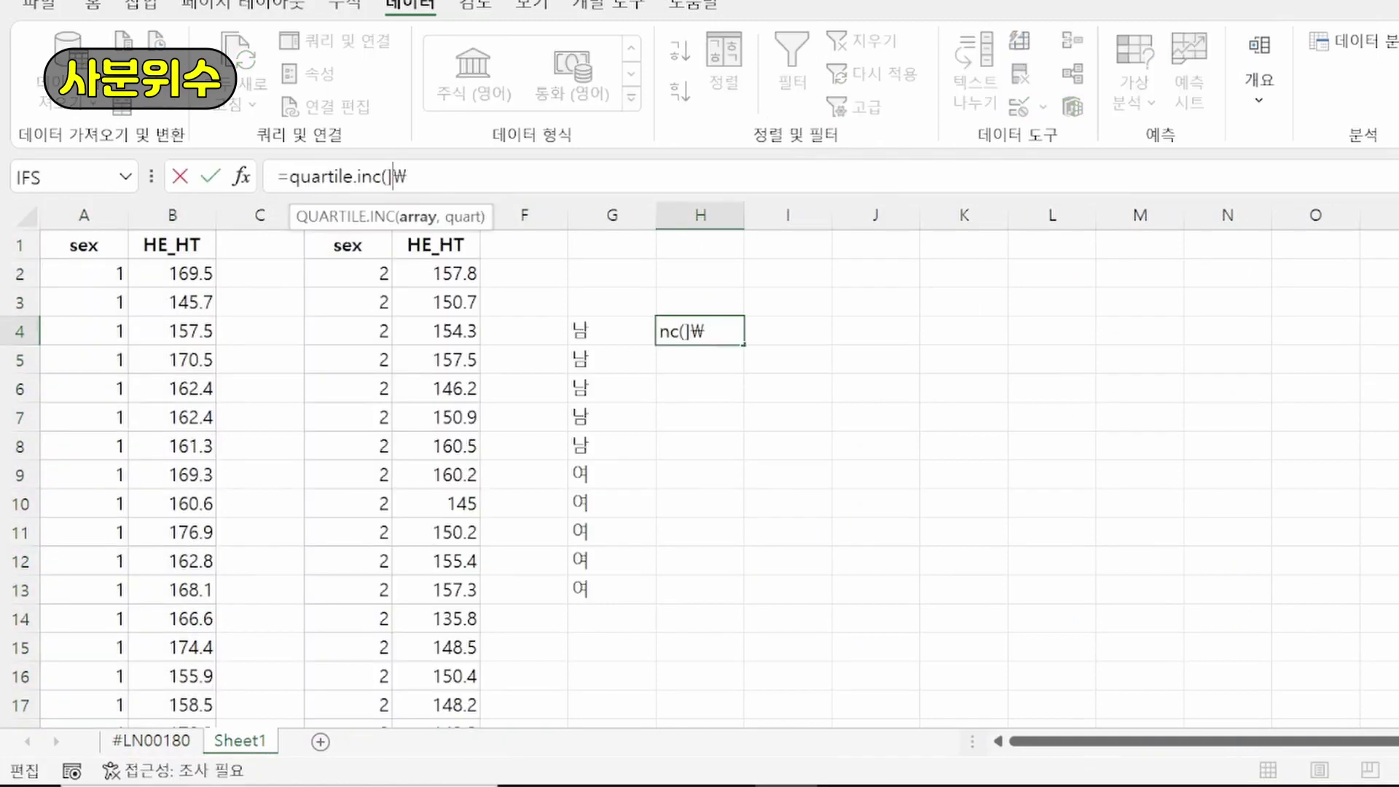
- Enter the formula =QUARTILE.INC(B:B,4) in cell H4, beside the first 남 label
{"action": "key", "text": "Delete"}
{"action": "left_click_drag", "start_coordinate": [290, 176], "coordinate": [380, 177]}
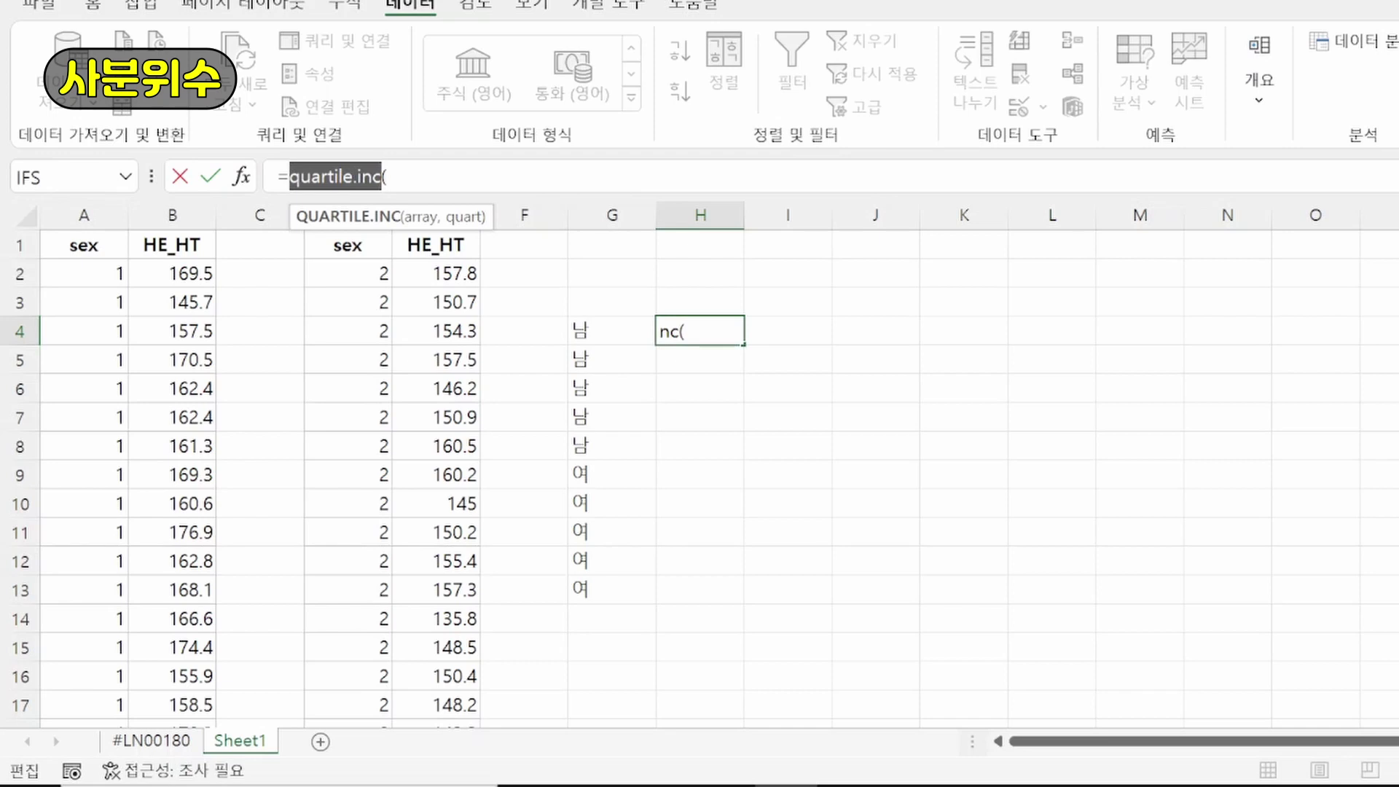
{"action": "left_click", "coordinate": [388, 176]}
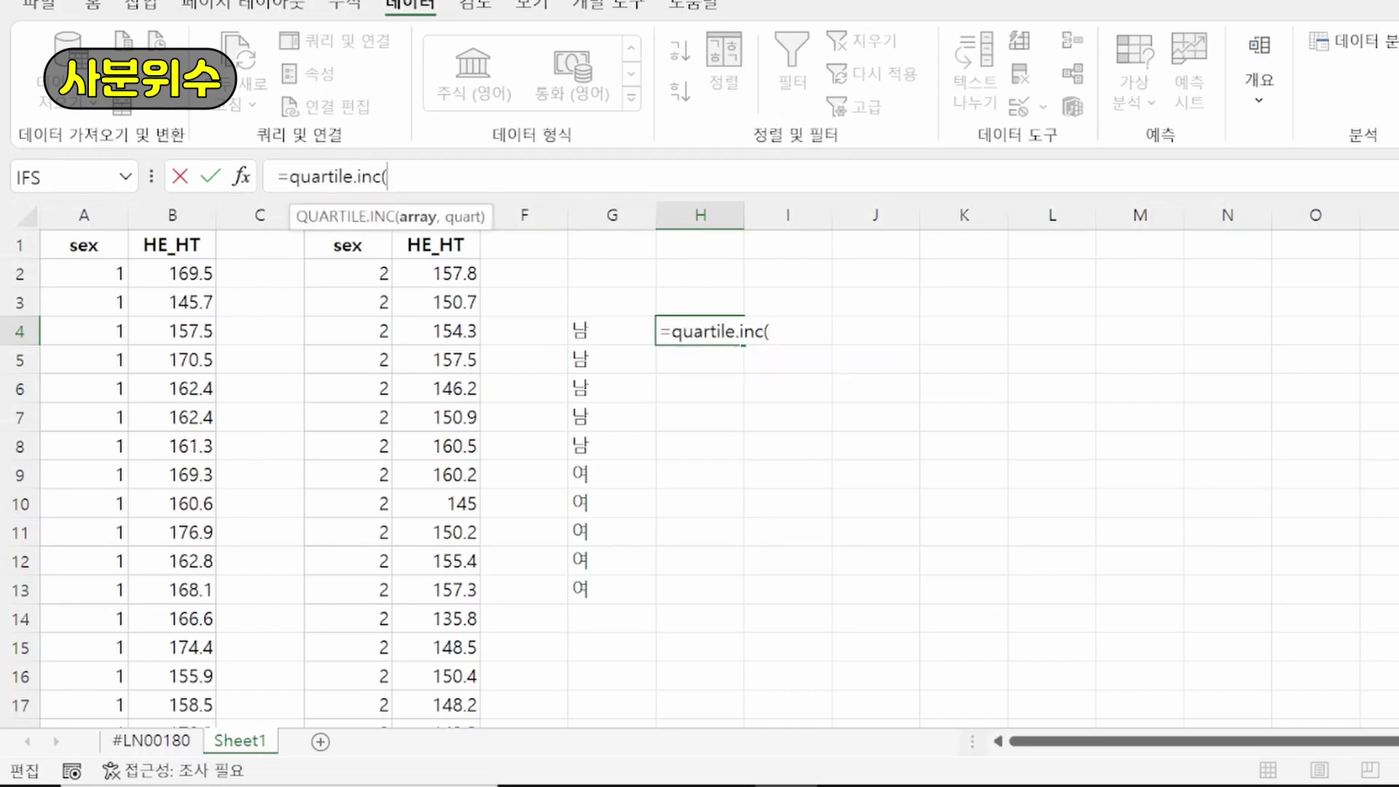
{"action": "left_click", "coordinate": [194, 215]}
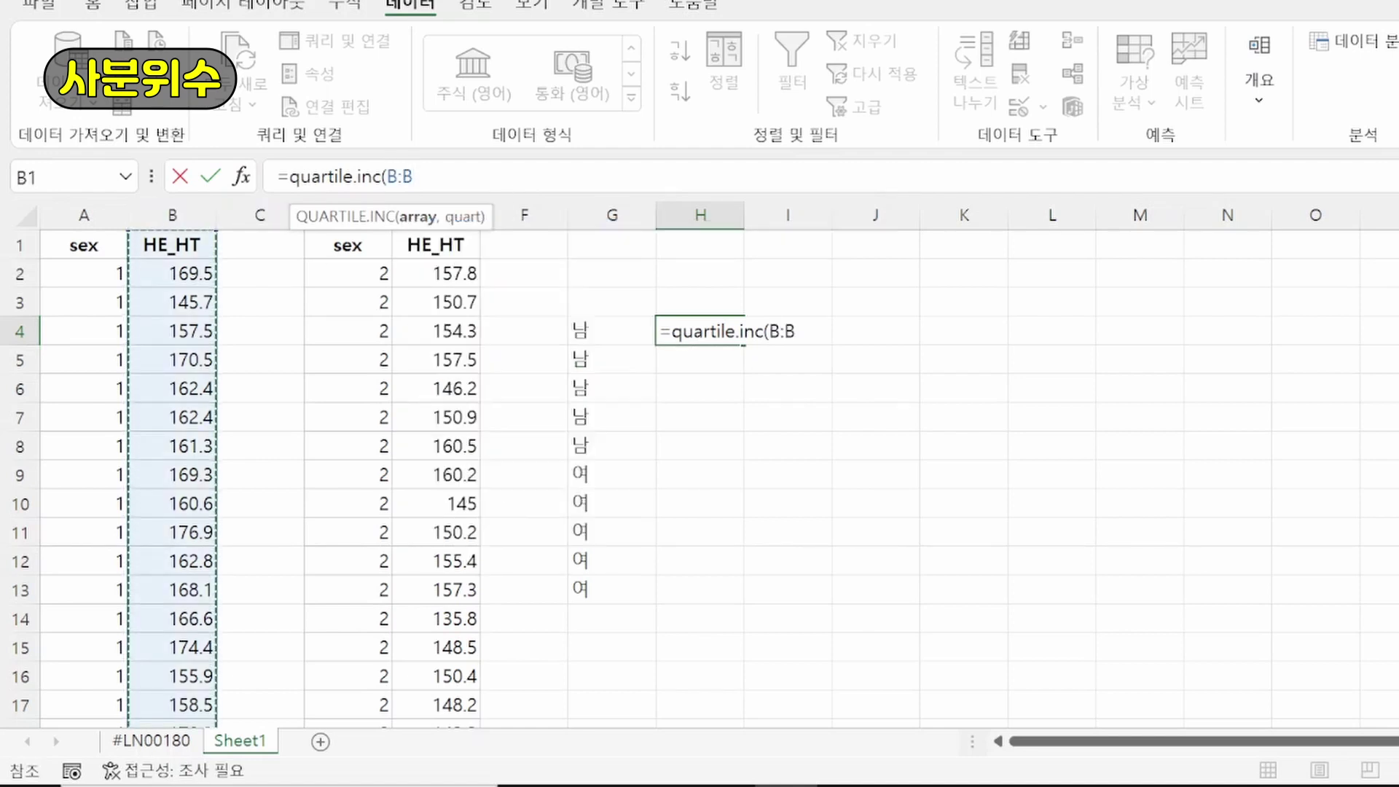
{"action": "key", "text": "F2"}
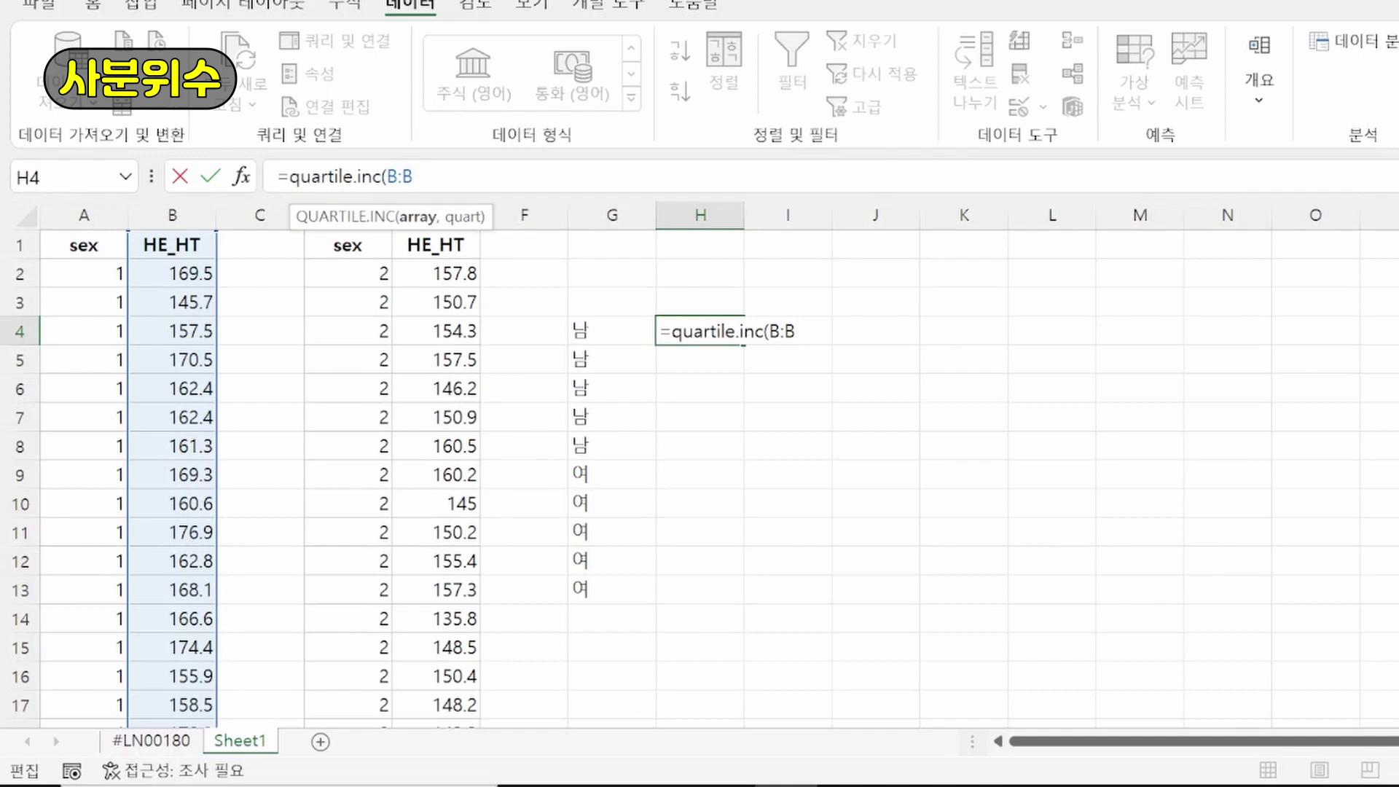
{"action": "type", "text": ","}
{"action": "key", "text": "Escape"}
{"action": "type", "text": "4"}
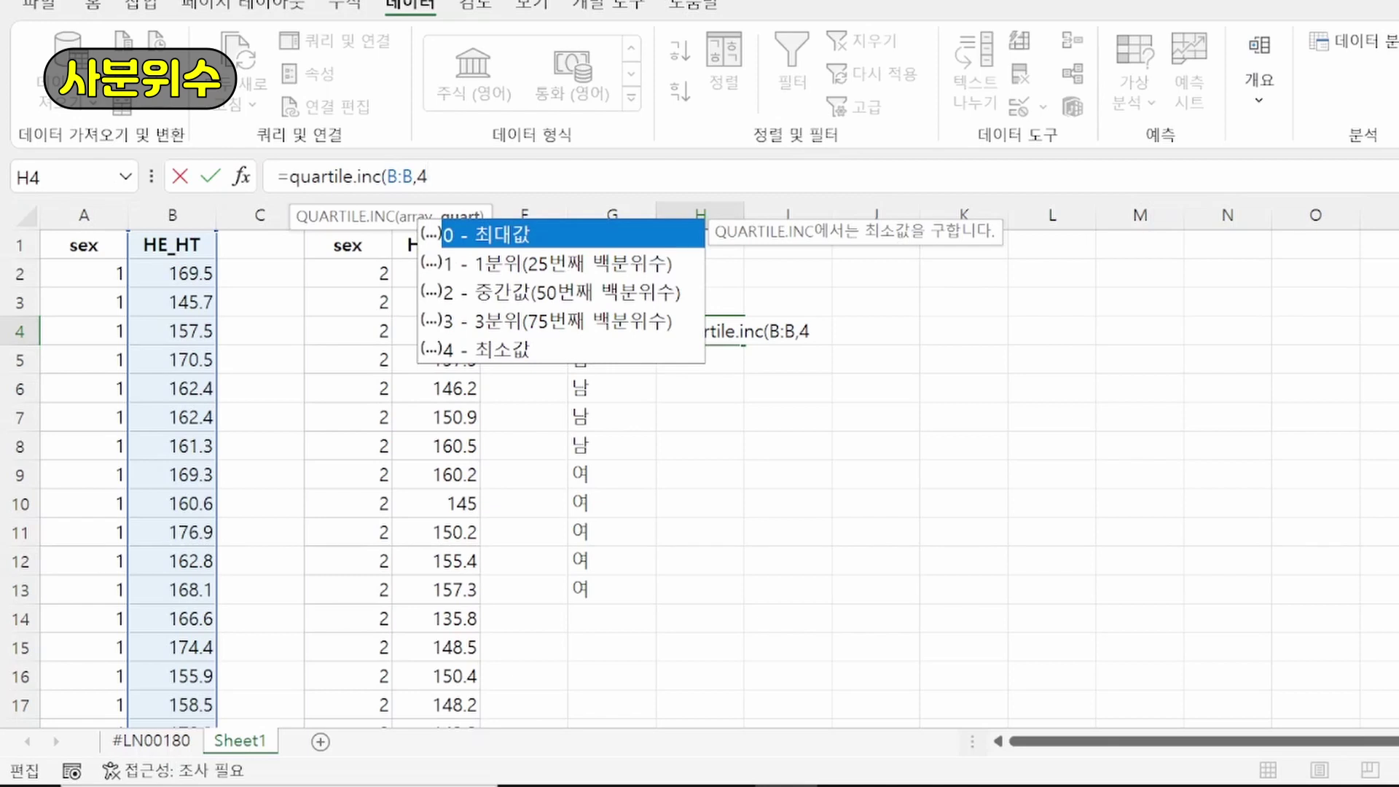
{"action": "type", "text": ")"}
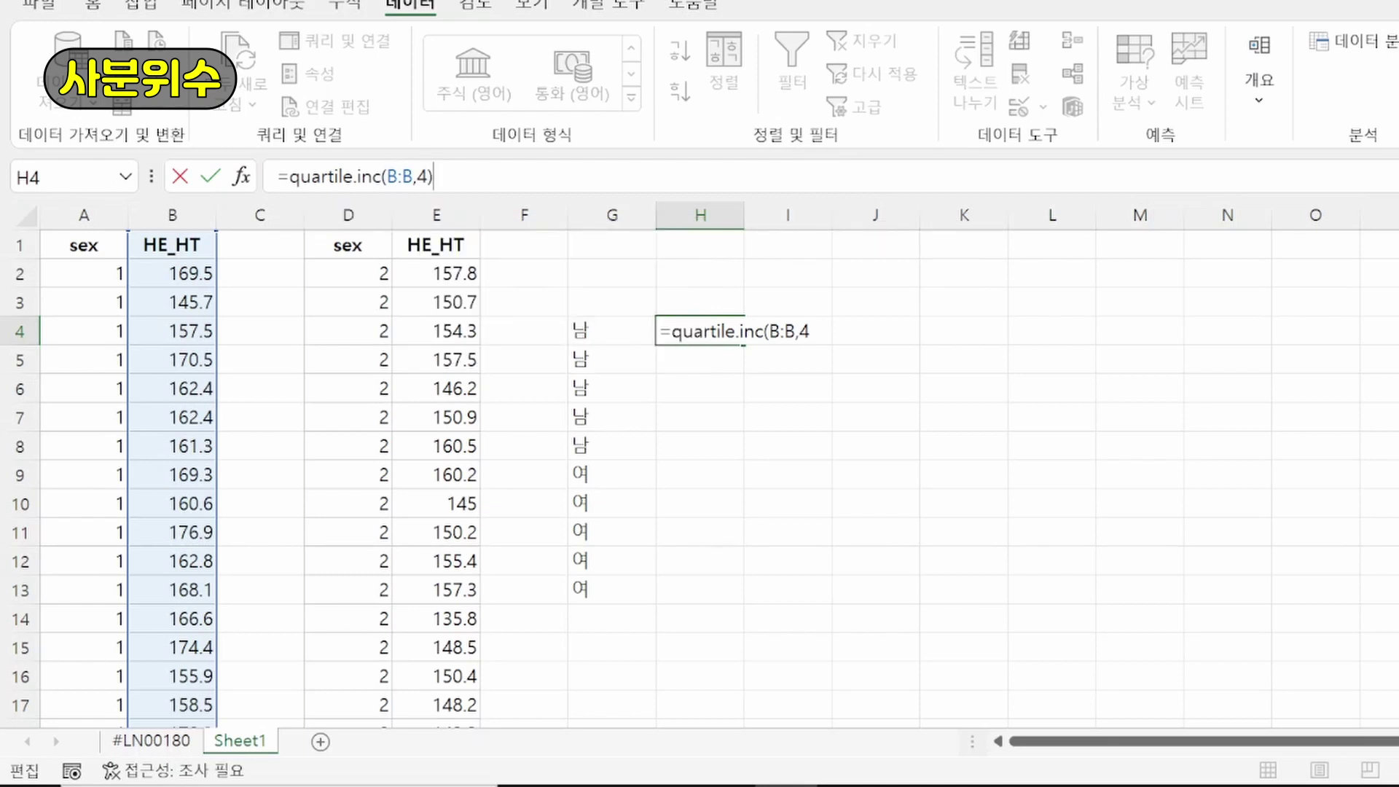
{"action": "key", "text": "Return"}
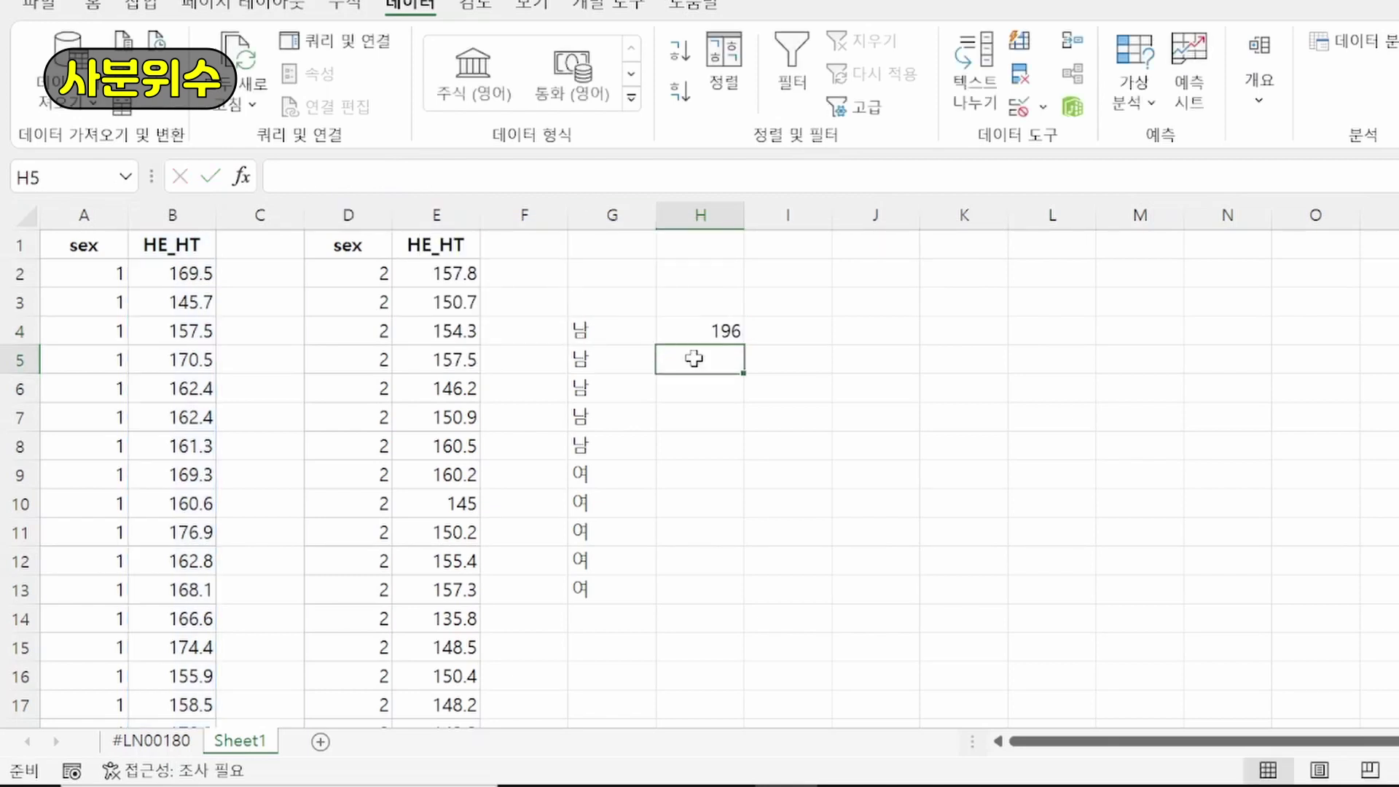
- Fill the quartile formula from H4 down to H8, alongside the remaining 남 labels
{"action": "key", "text": "F2"}
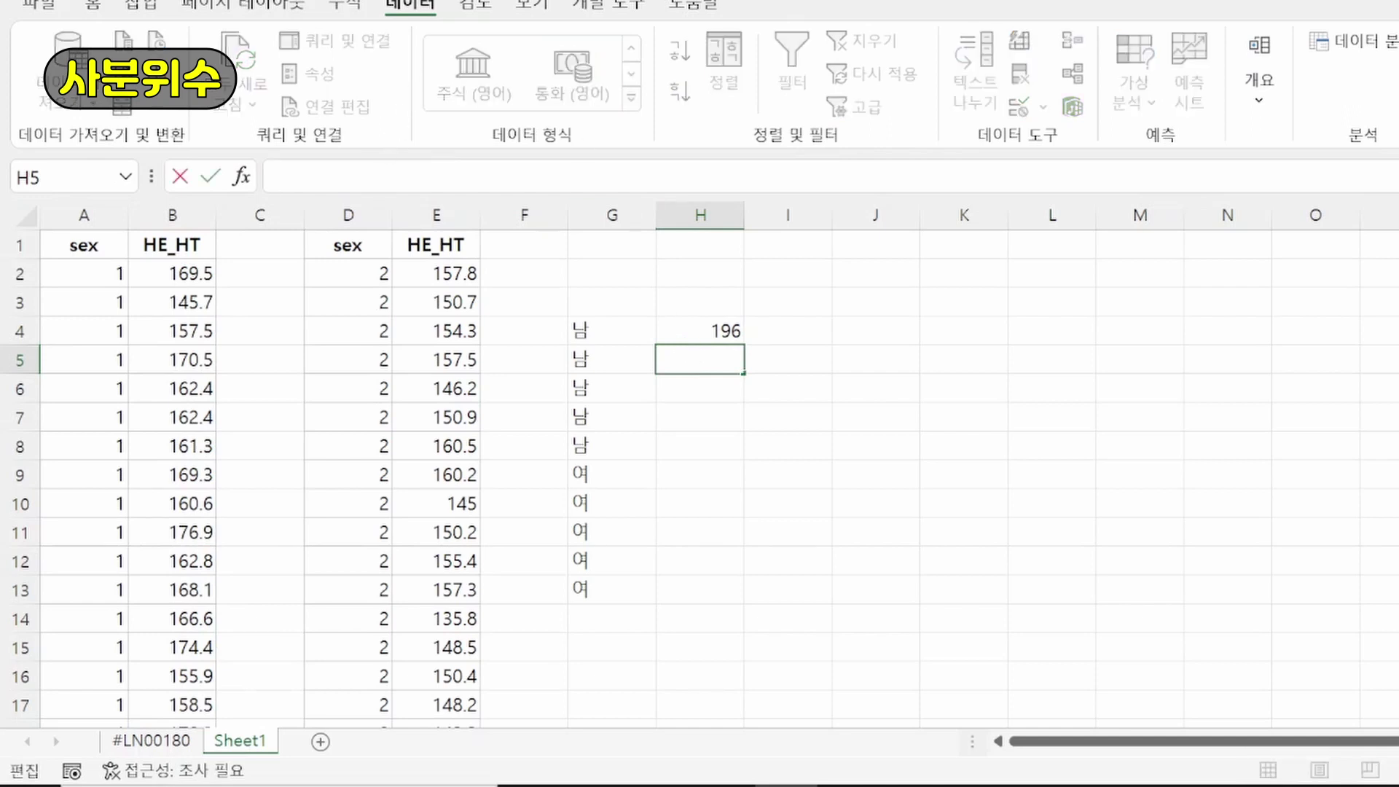
{"action": "key", "text": "Escape"}
{"action": "left_click", "coordinate": [722, 331]}
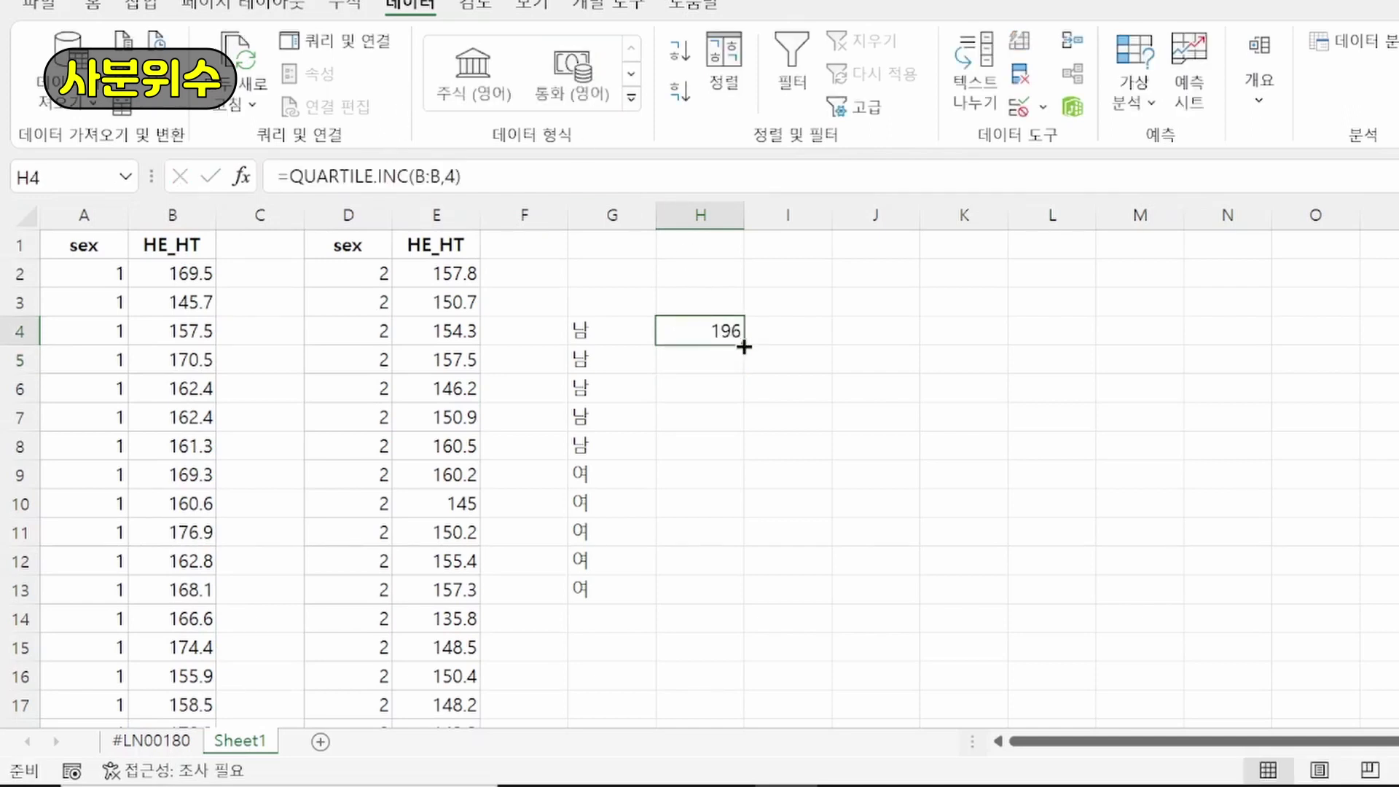
{"action": "left_click_drag", "start_coordinate": [743, 347], "coordinate": [734, 459]}
{"action": "left_click", "coordinate": [812, 339]}
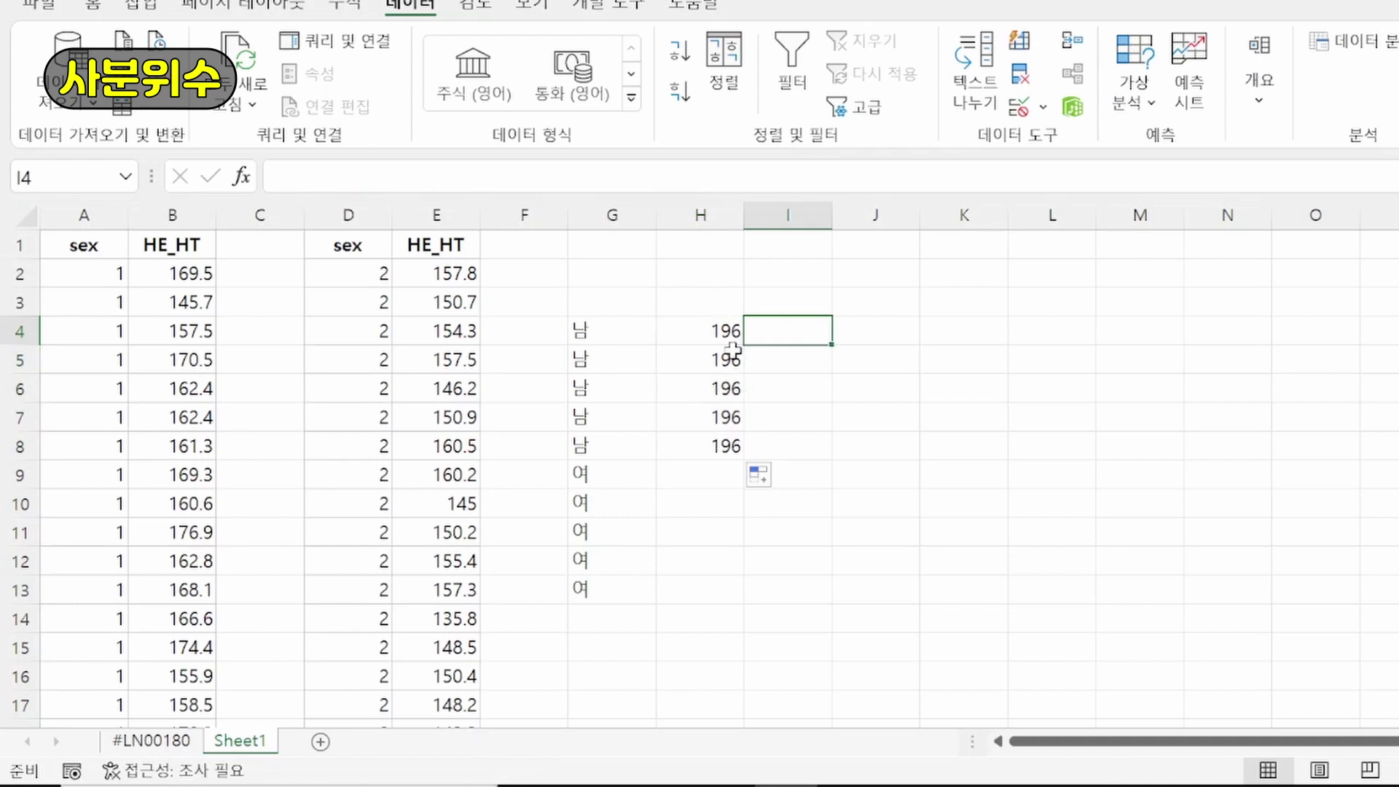
- Change the quartile argument of the formula in H5 to 3
{"action": "left_click", "coordinate": [732, 356]}
{"action": "key", "text": "F2"}
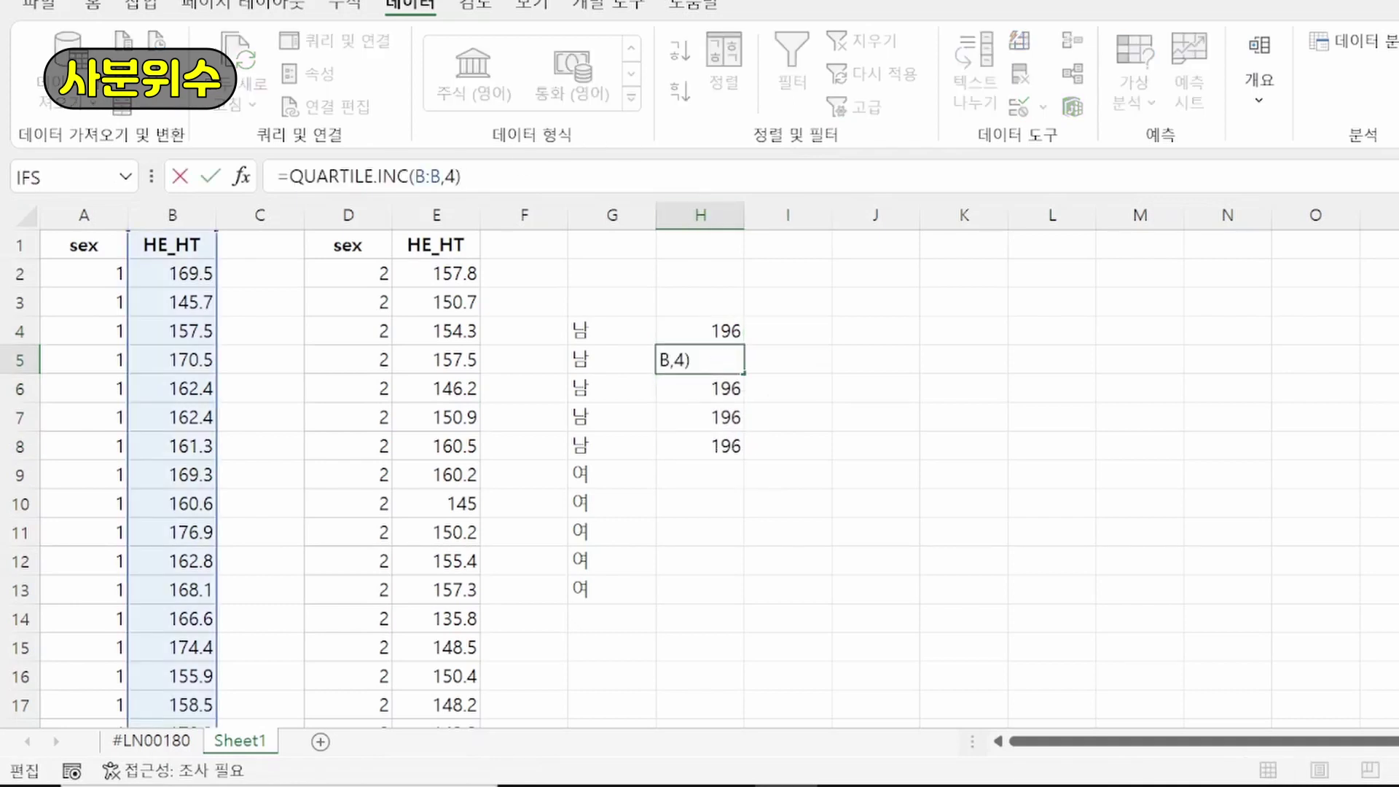
{"action": "left_click", "coordinate": [458, 176]}
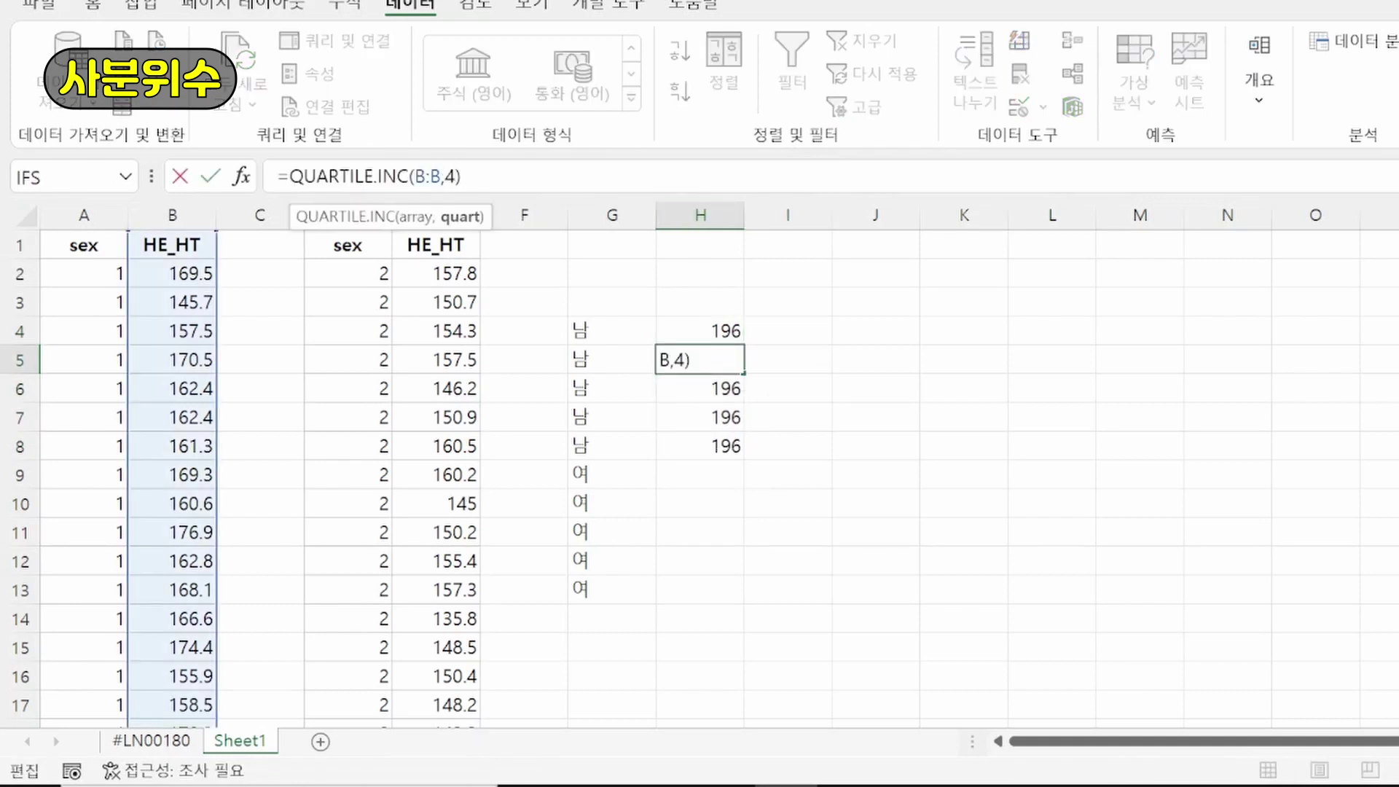
{"action": "key", "text": "shift+Left"}
{"action": "key", "text": "BackSpace"}
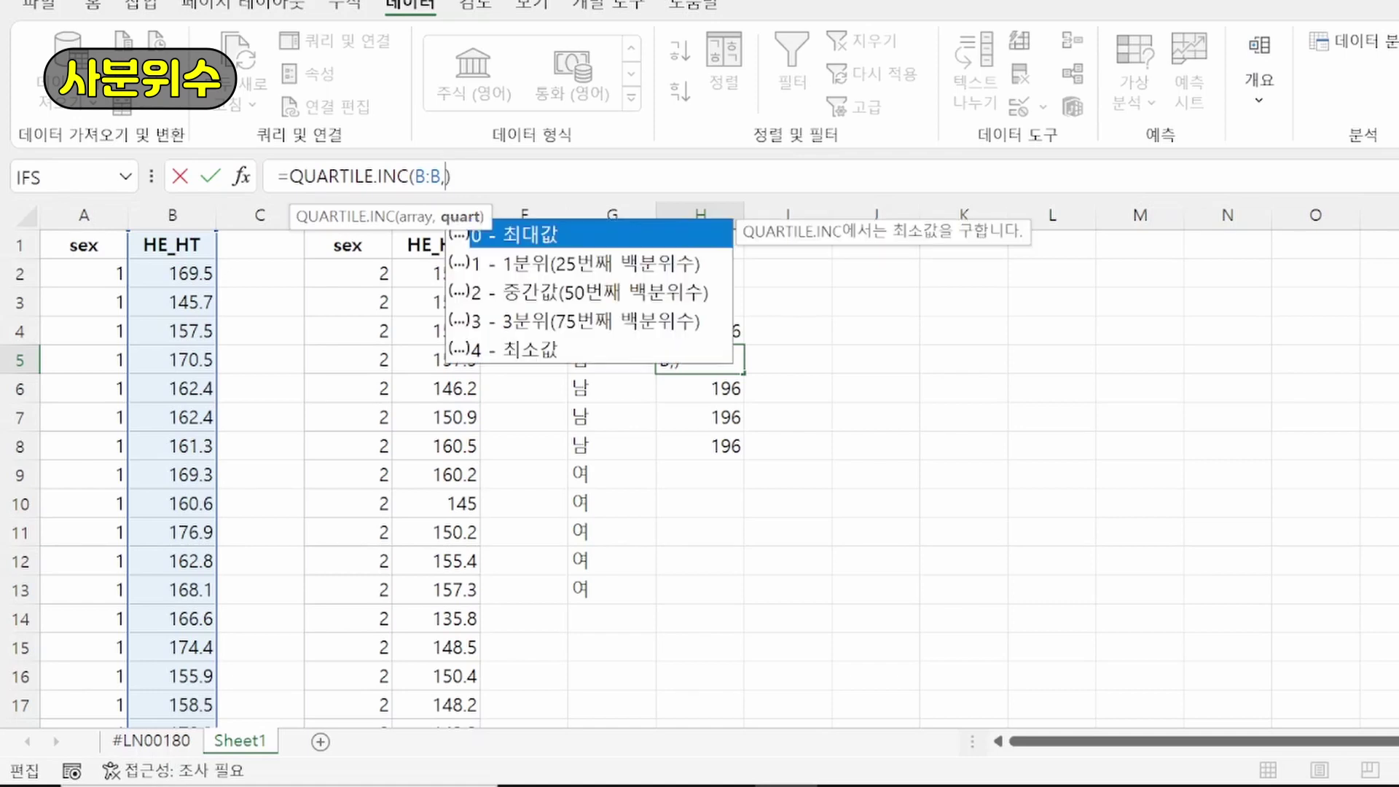
{"action": "type", "text": "3"}
{"action": "key", "text": "Return"}
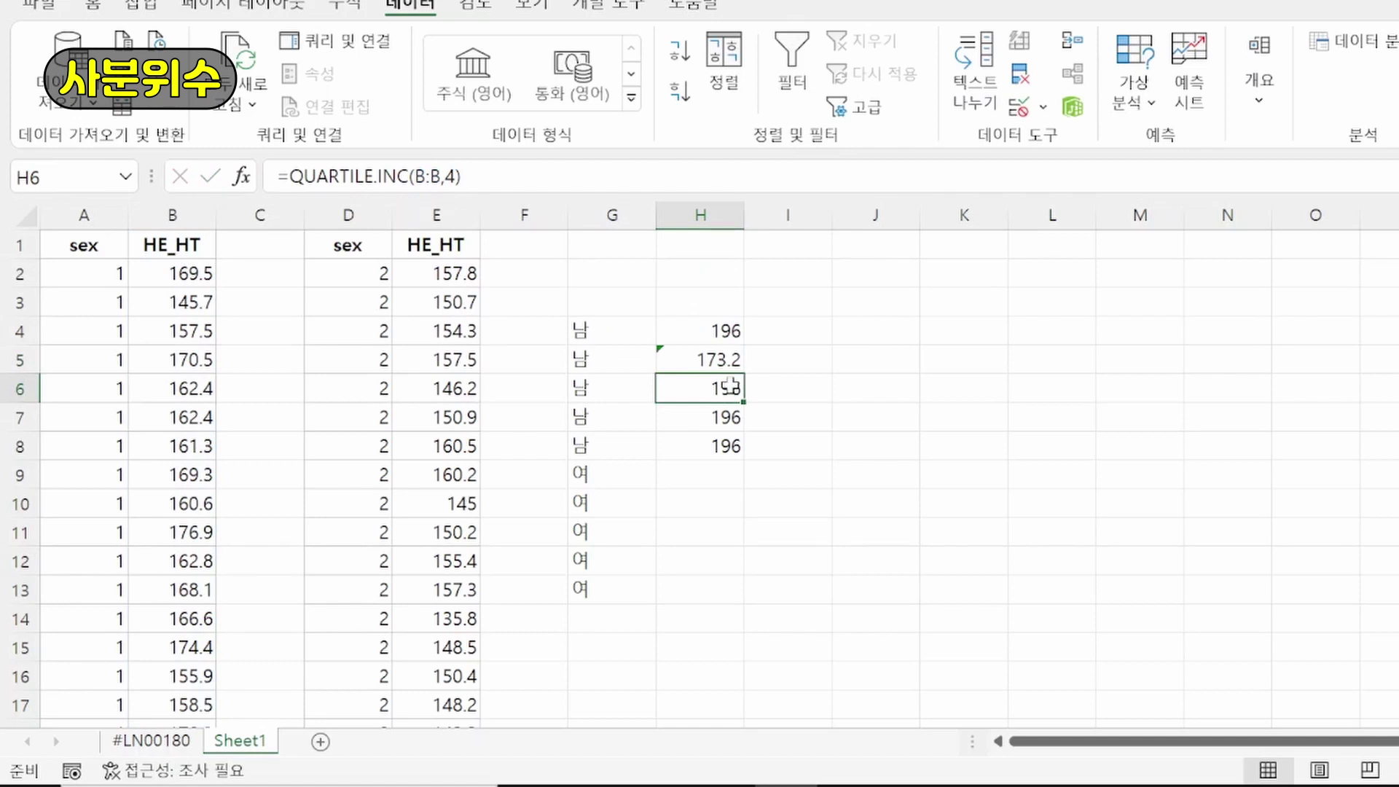
- Change the quartile argument of the formula in H6 to 2
{"action": "left_click", "coordinate": [442, 177]}
{"action": "double_click", "coordinate": [450, 176]}
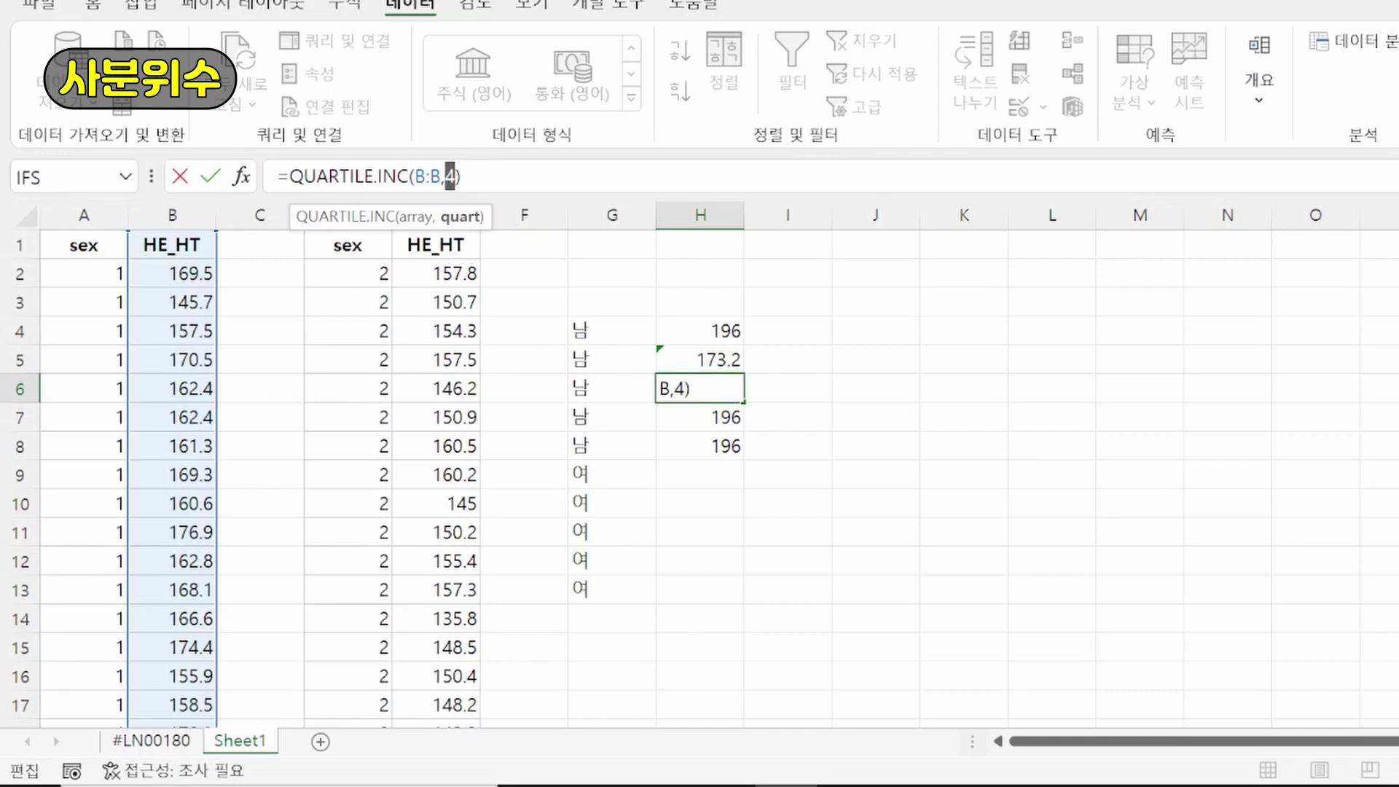
{"action": "type", "text": "2"}
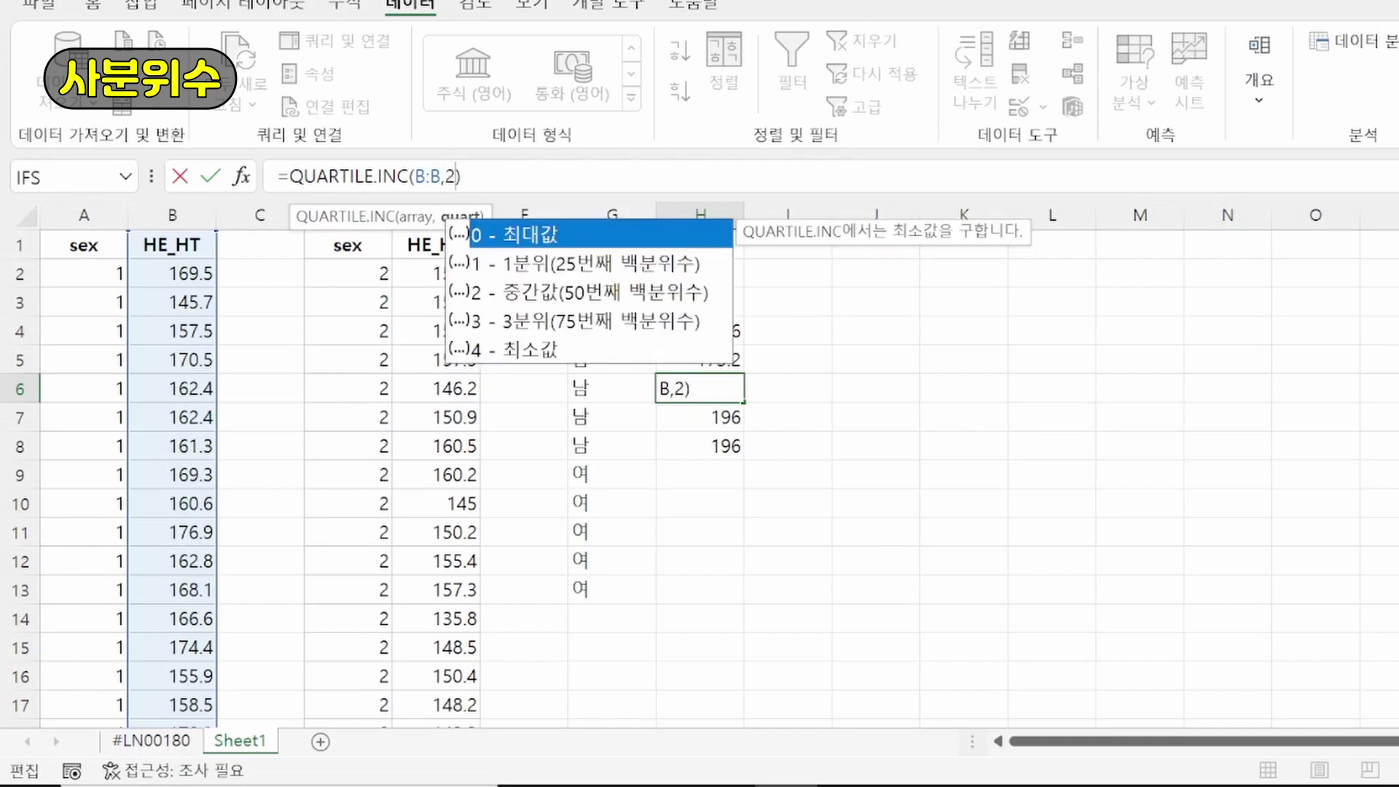
{"action": "key", "text": "Return"}
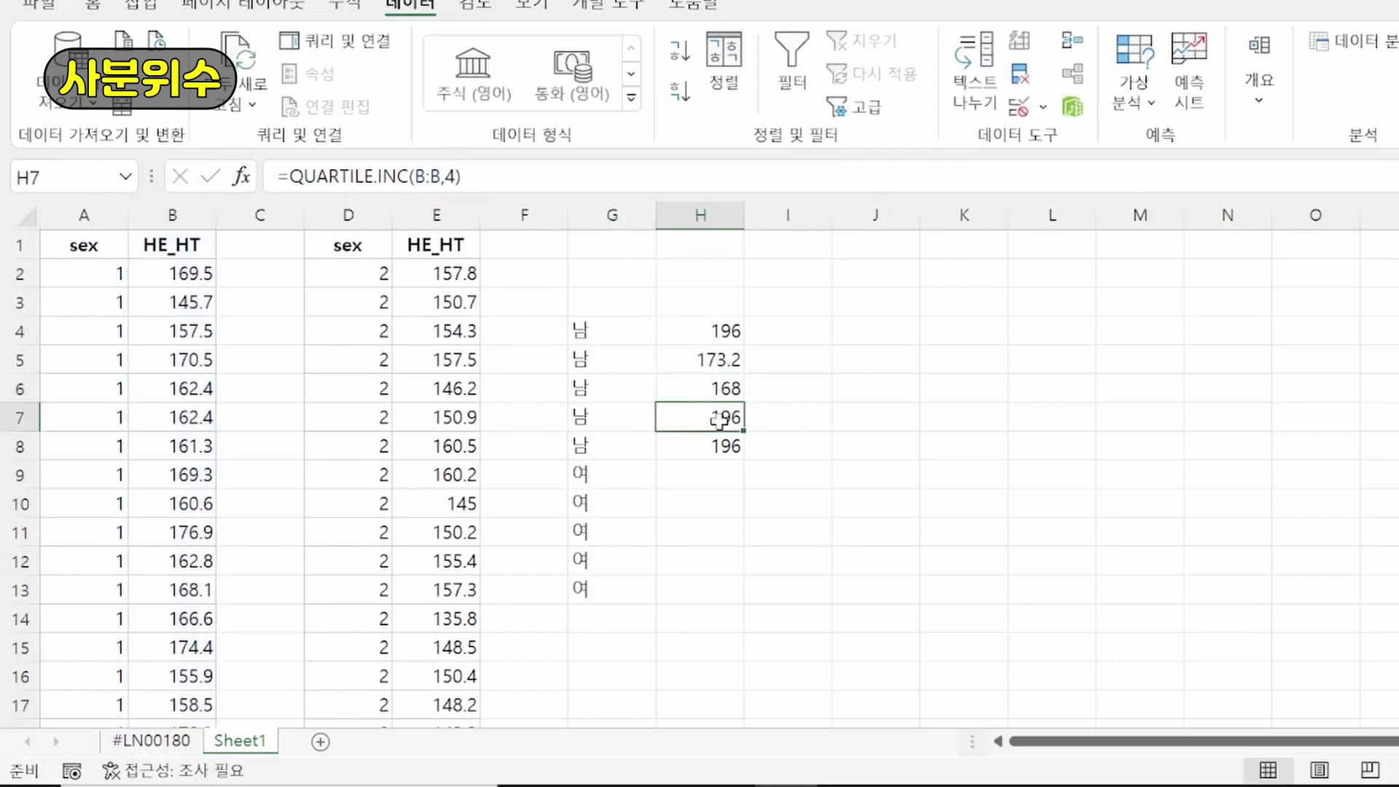
- Change the quartile argument of the formula in H7 to 1
{"action": "left_click", "coordinate": [453, 176]}
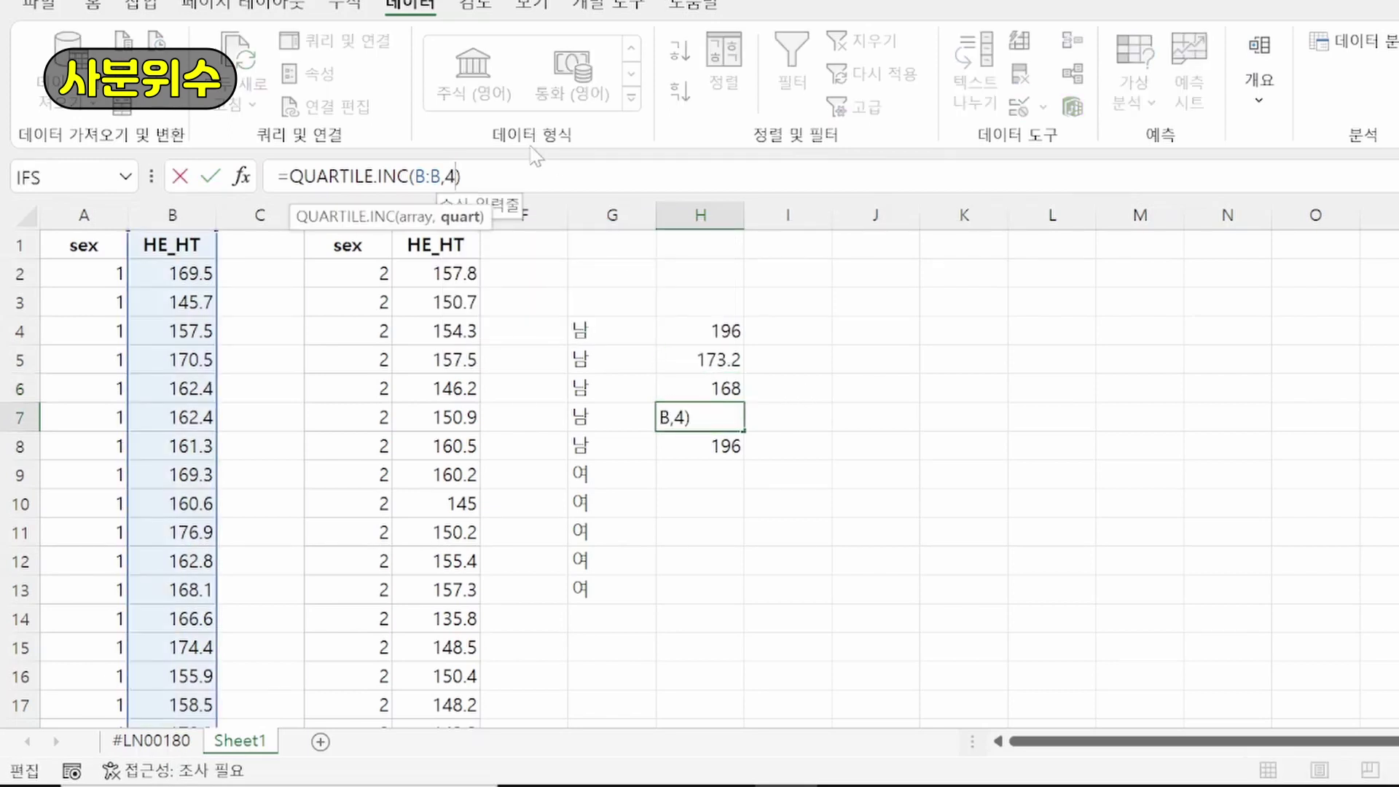
{"action": "key", "text": "BackSpace"}
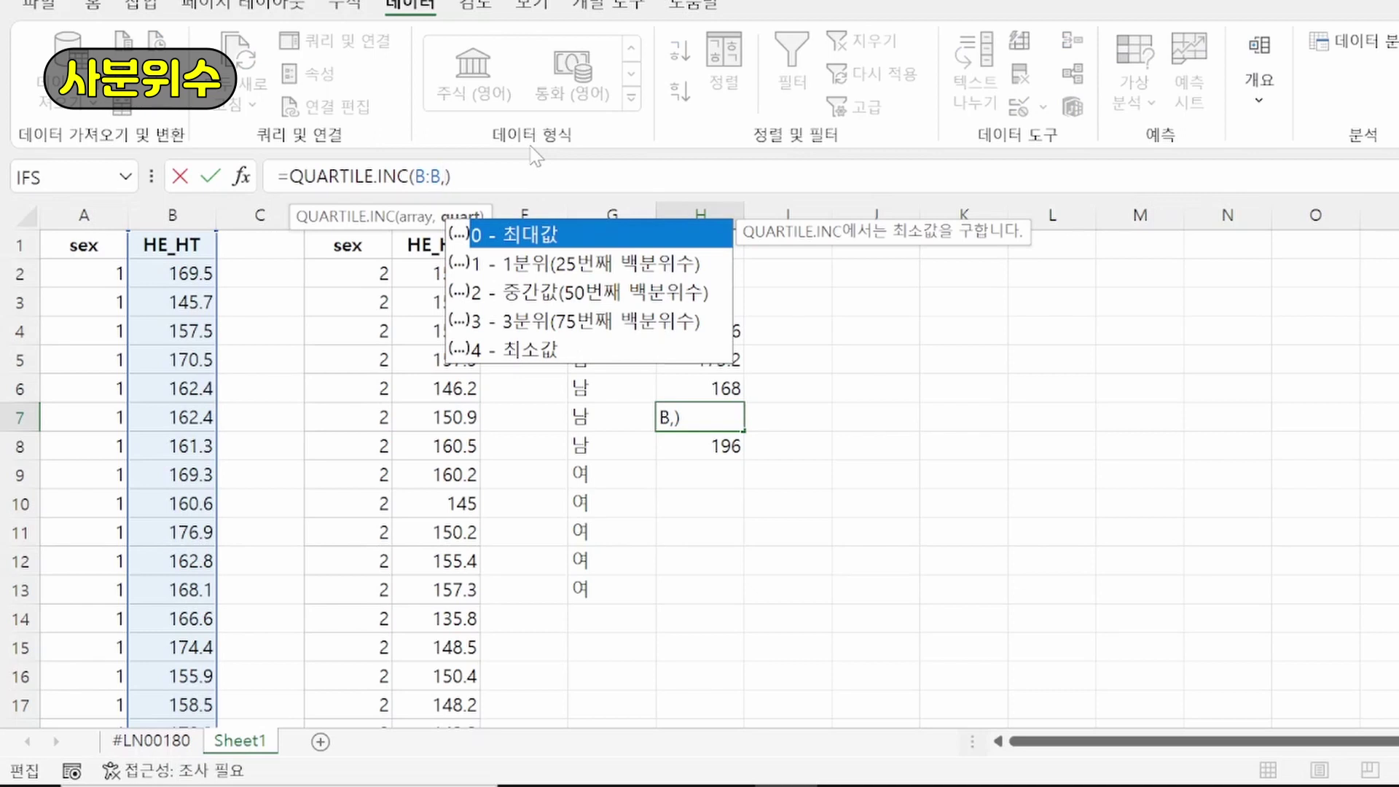
{"action": "type", "text": "1"}
{"action": "key", "text": "Return"}
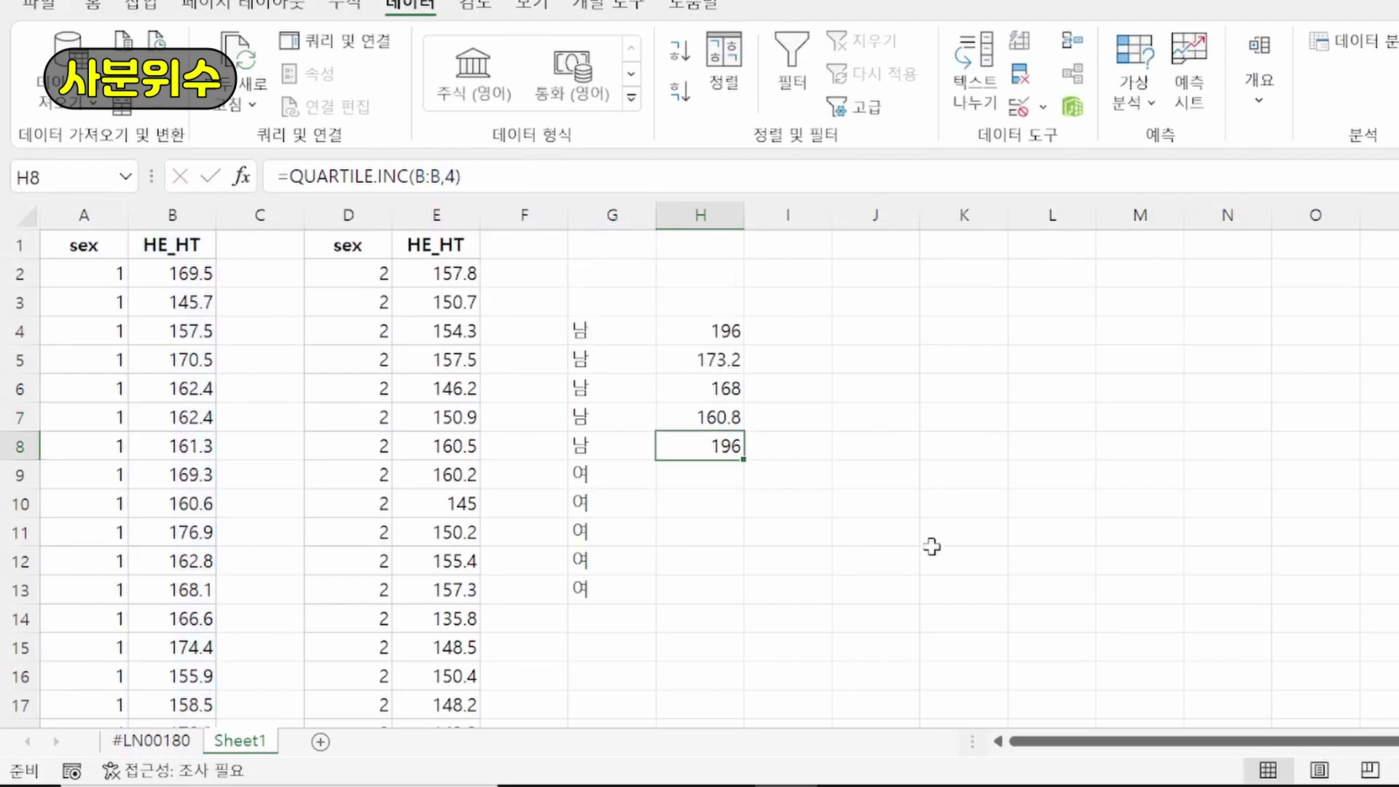
- Change the quartile argument of the formula in H8 to 0
{"action": "double_click", "coordinate": [450, 177]}
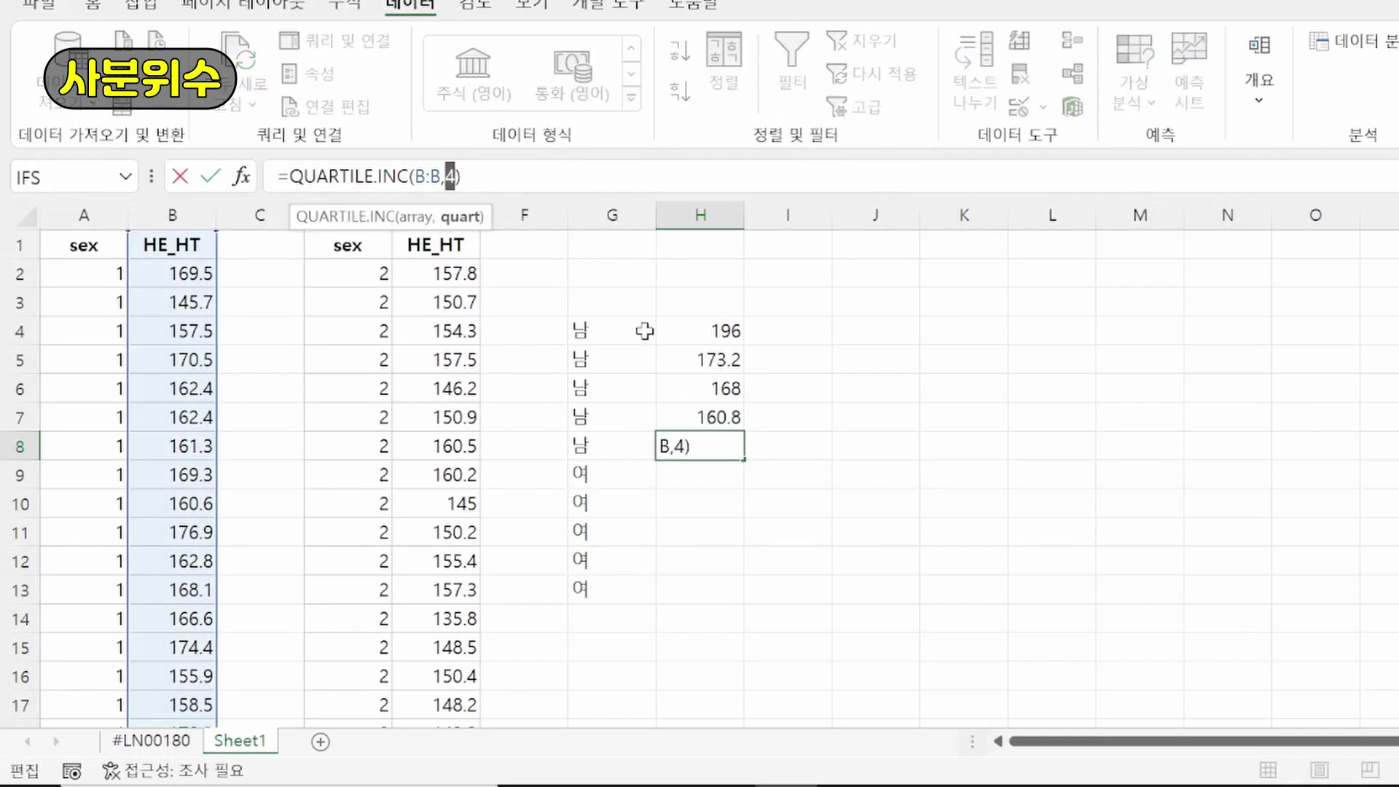
{"action": "type", "text": "0"}
{"action": "key", "text": "Return"}
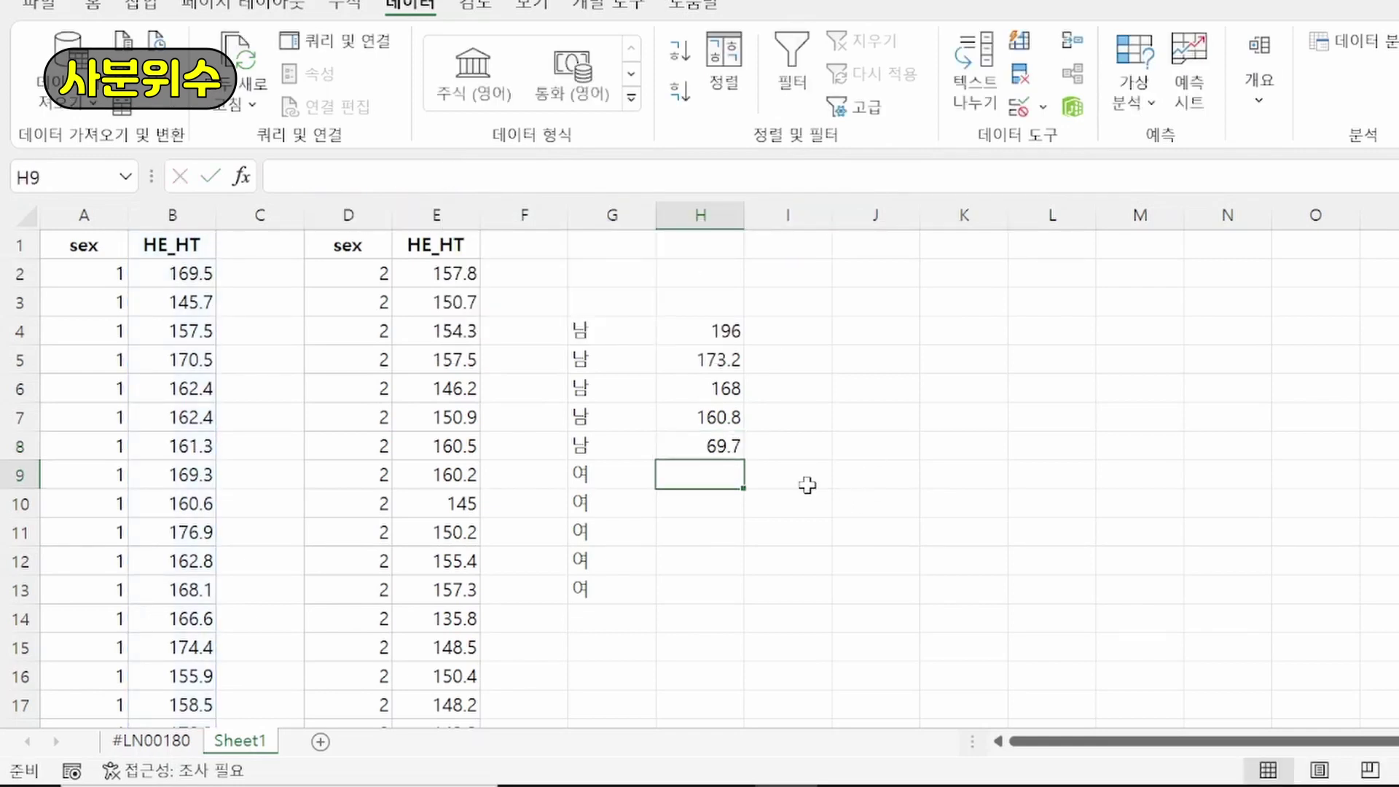
{"action": "left_click", "coordinate": [772, 474]}
{"action": "left_click", "coordinate": [719, 470]}
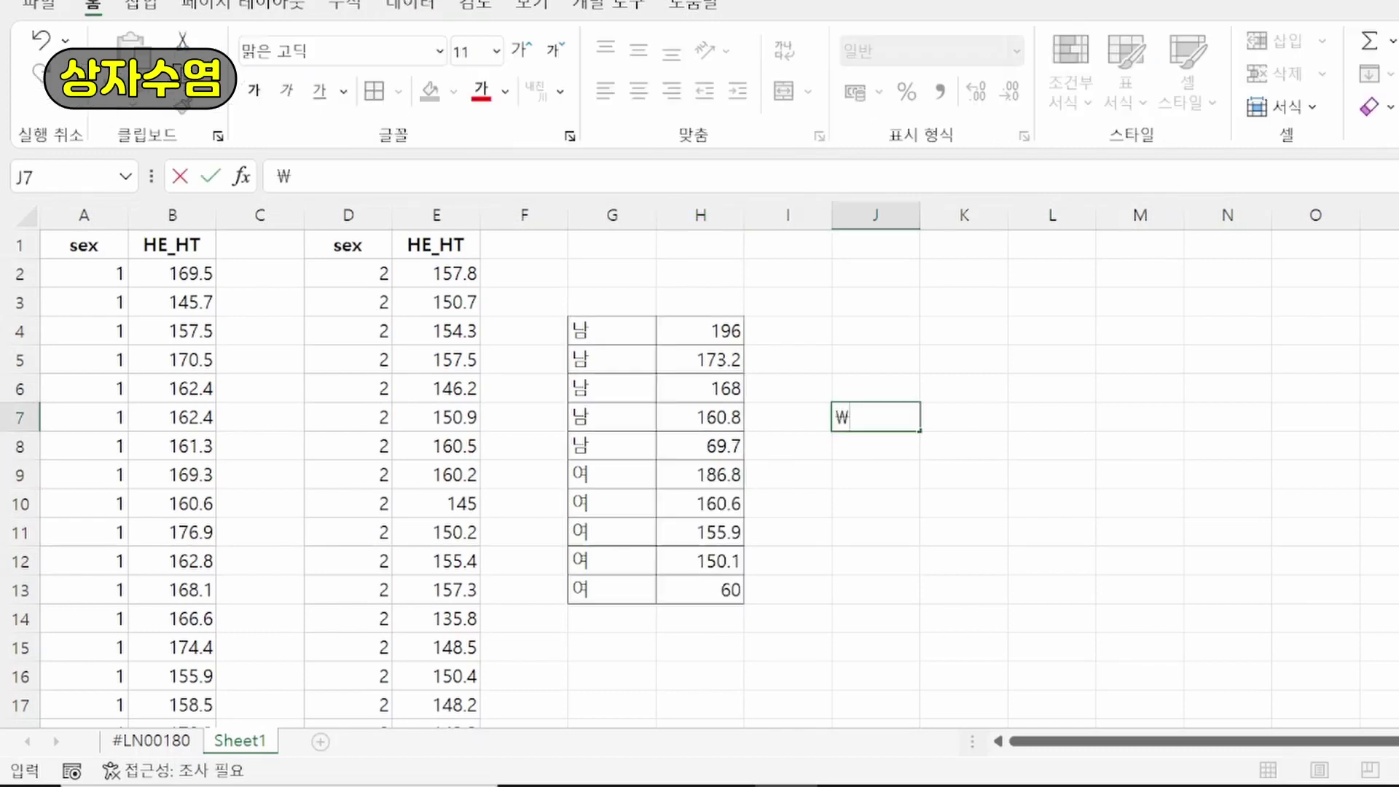
{"action": "key", "text": "BackSpace"}
- Insert a box-and-whisker chart from the labels and quartile values in G4:H13
{"action": "left_click_drag", "start_coordinate": [615, 328], "coordinate": [738, 591]}
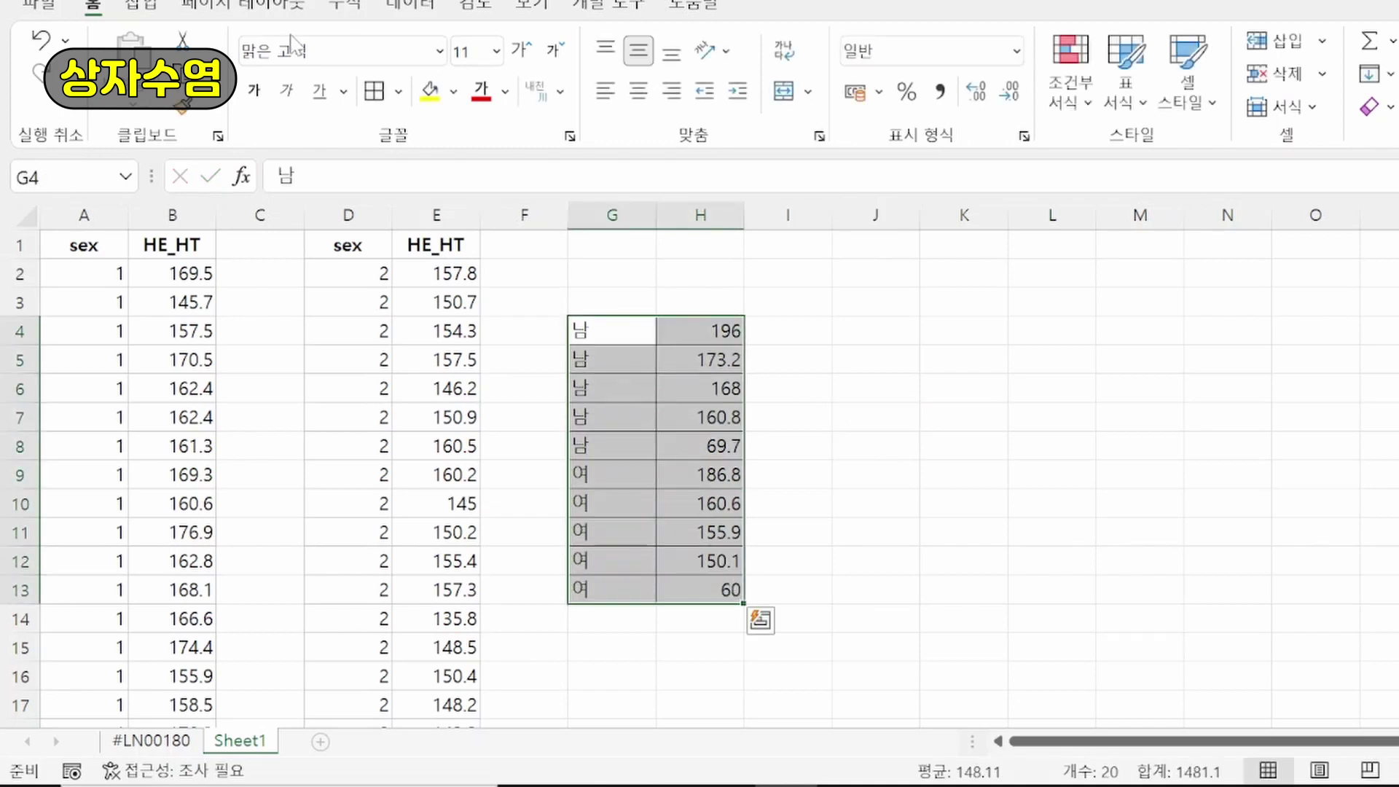
{"action": "left_click", "coordinate": [141, 6]}
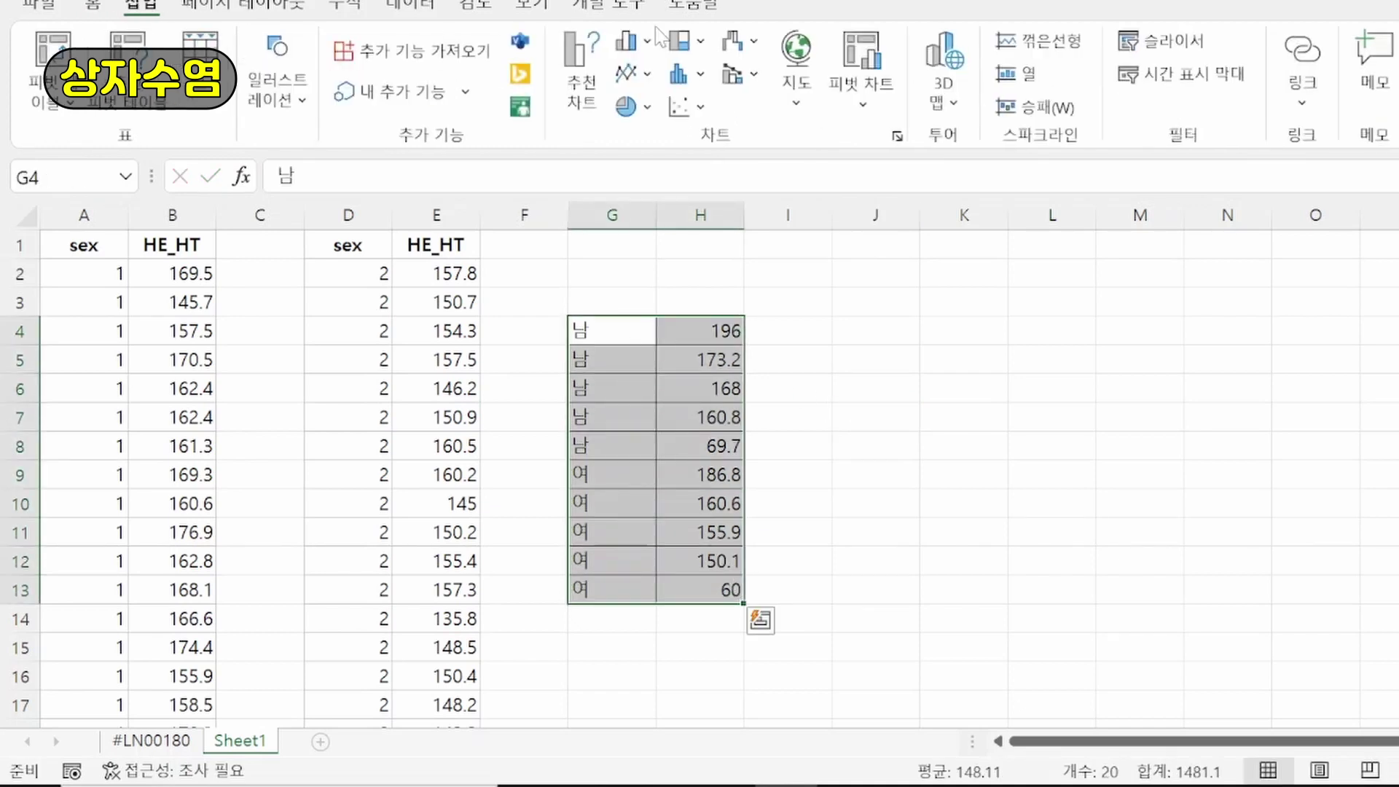
{"action": "left_click", "coordinate": [684, 74]}
{"action": "left_click", "coordinate": [701, 283]}
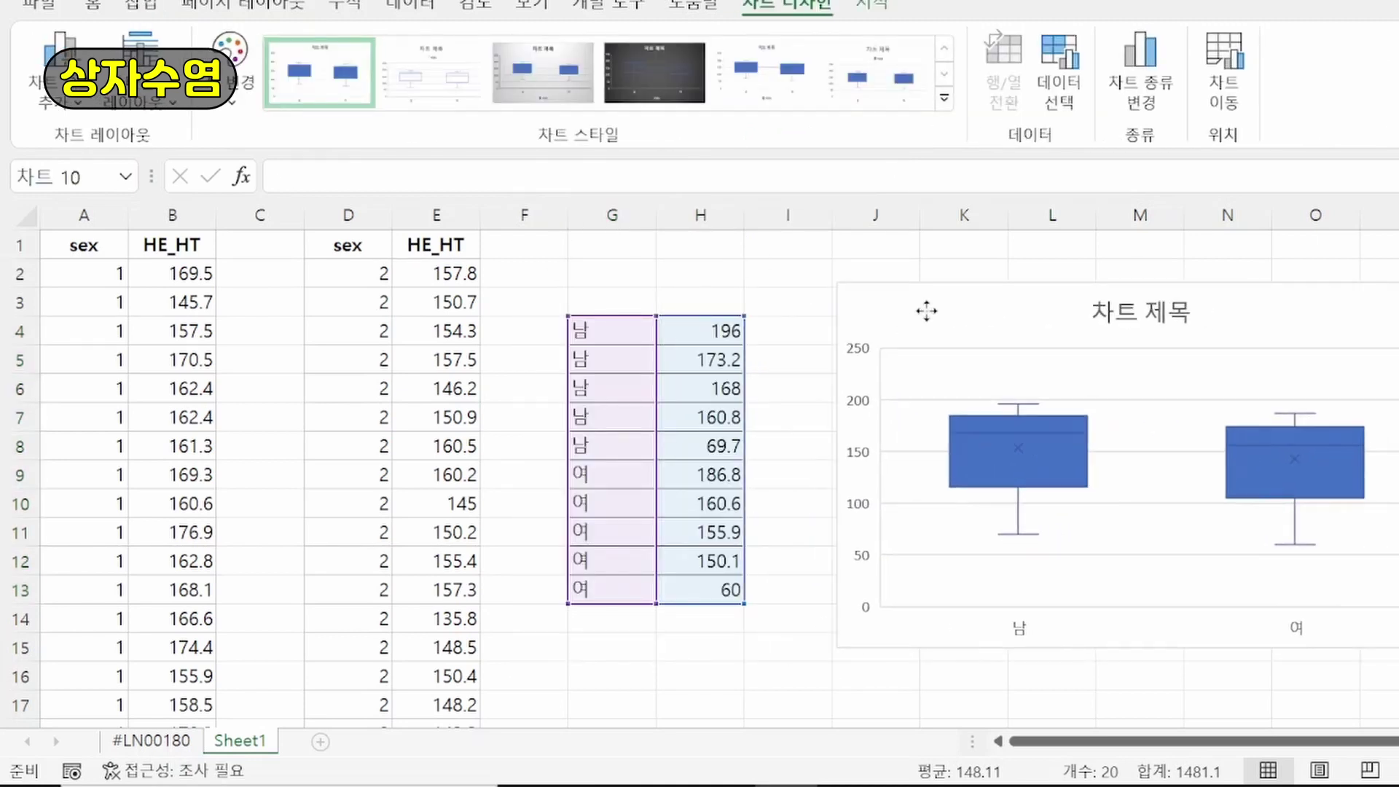
- Add data labels to the box series of the chart, covering both 남 and 여
{"action": "left_click", "coordinate": [1031, 409]}
{"action": "right_click", "coordinate": [1019, 414]}
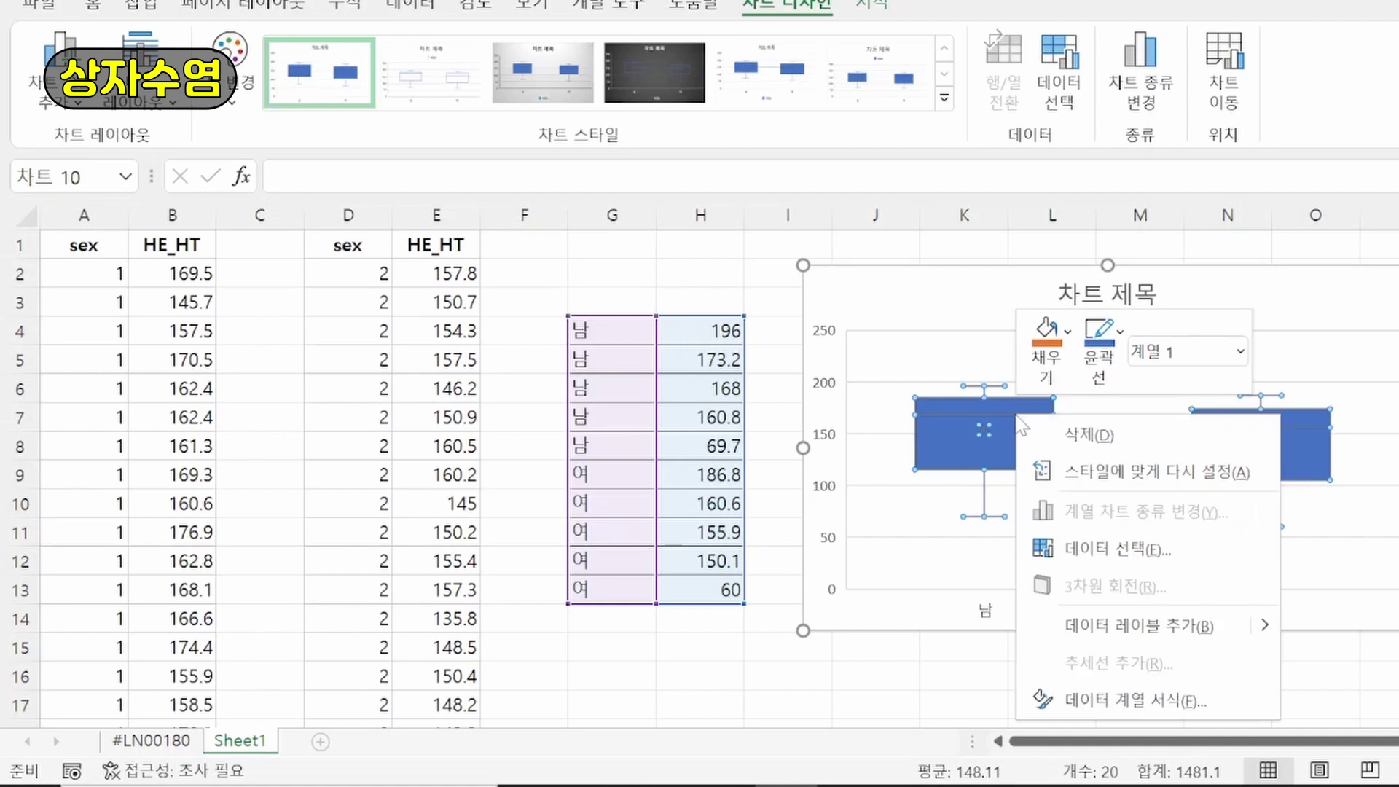
{"action": "left_click", "coordinate": [1172, 628]}
{"action": "key", "text": "Escape"}
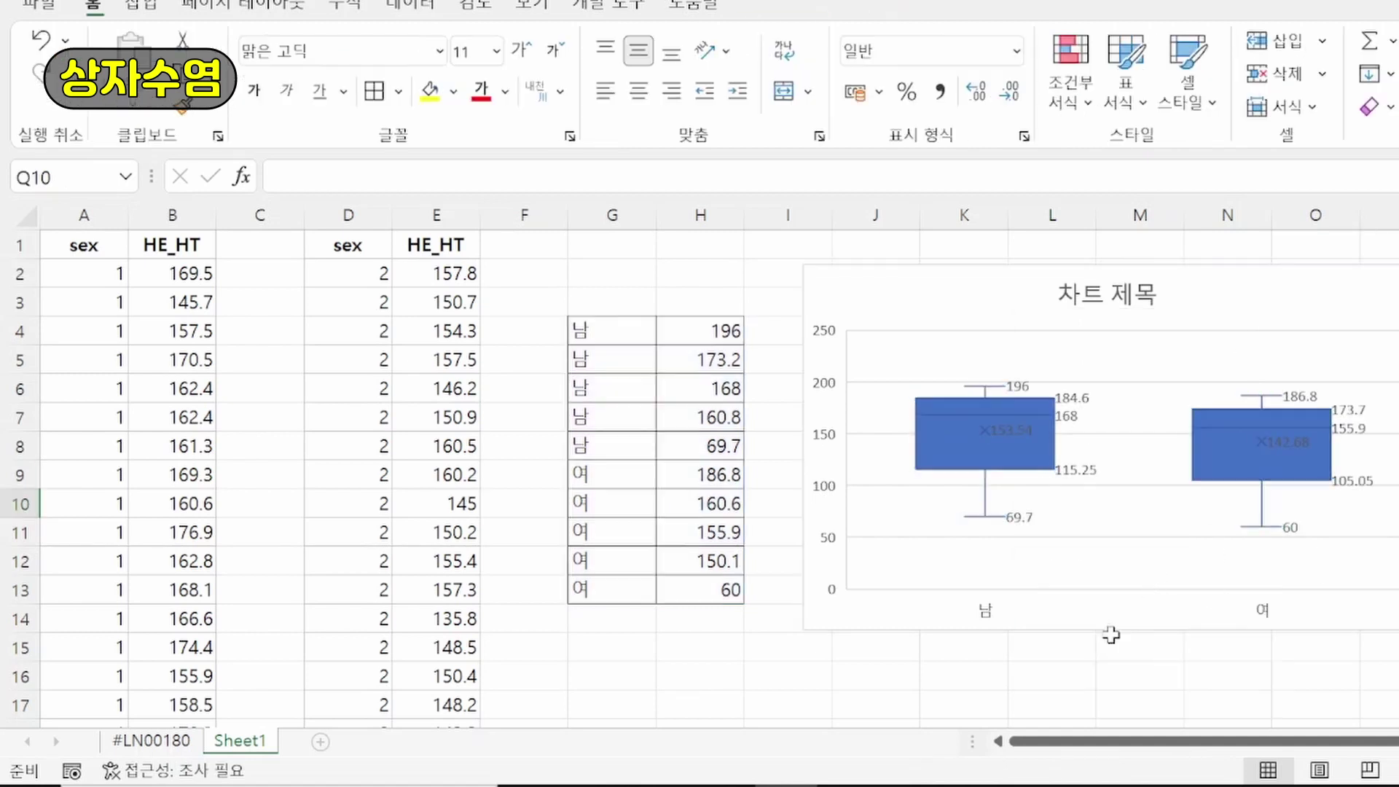
- Make the box-and-whisker chart taller by extending its lower edge to about row 16
{"action": "left_click", "coordinate": [1111, 647]}
{"action": "left_click_drag", "start_coordinate": [1109, 677], "coordinate": [1110, 675]}
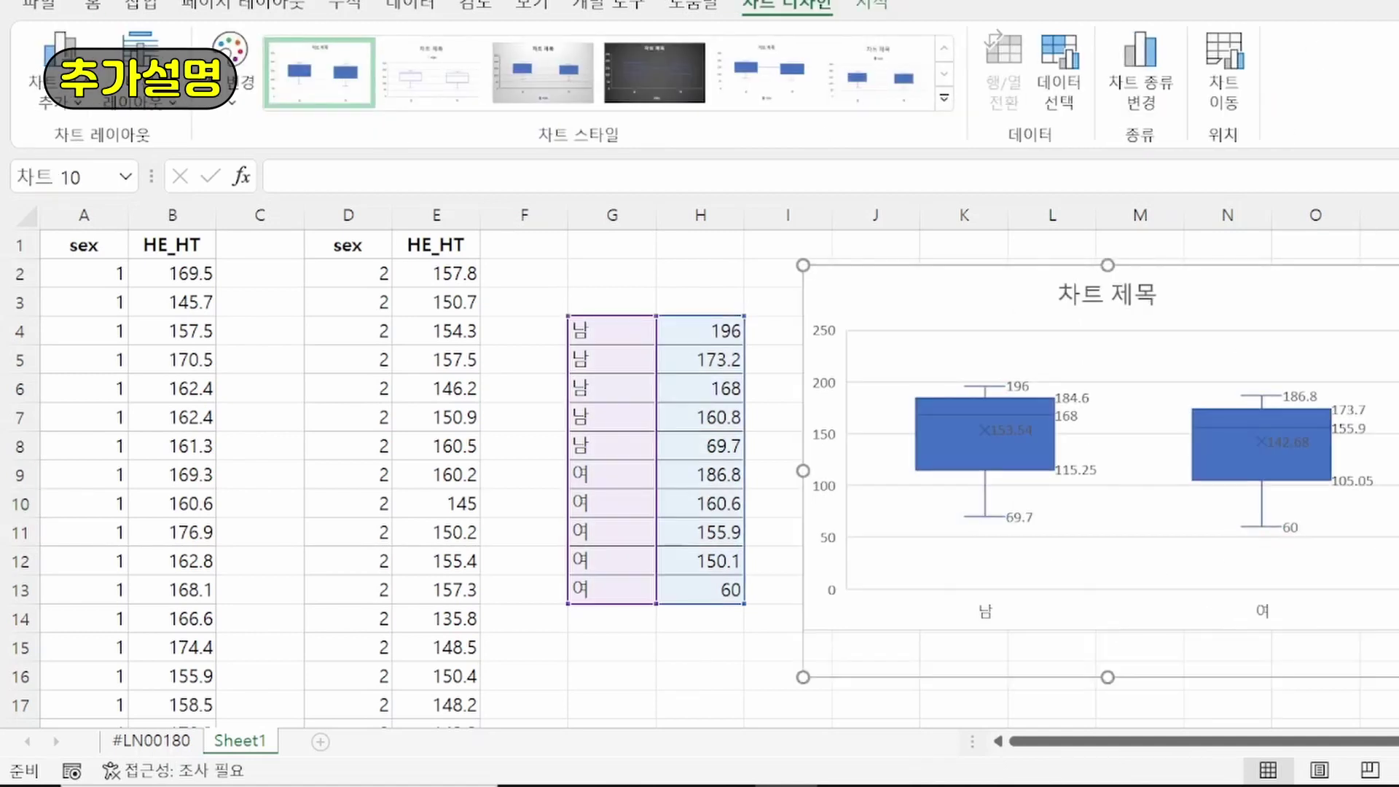
{"action": "key", "text": "Escape"}
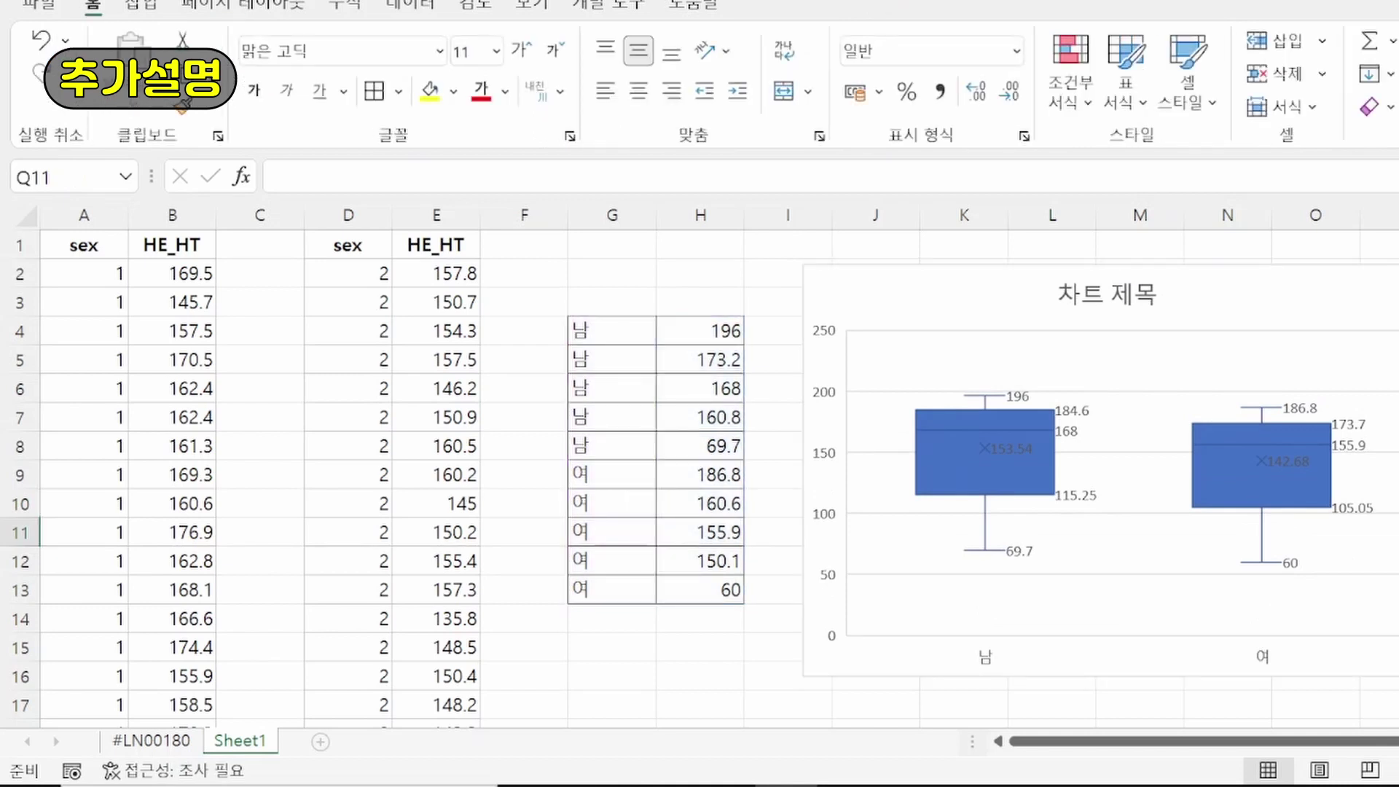
- Examine the data labels of the 남 box from maximum to minimum and the mean markers of both boxes
{"action": "left_click", "coordinate": [1021, 402]}
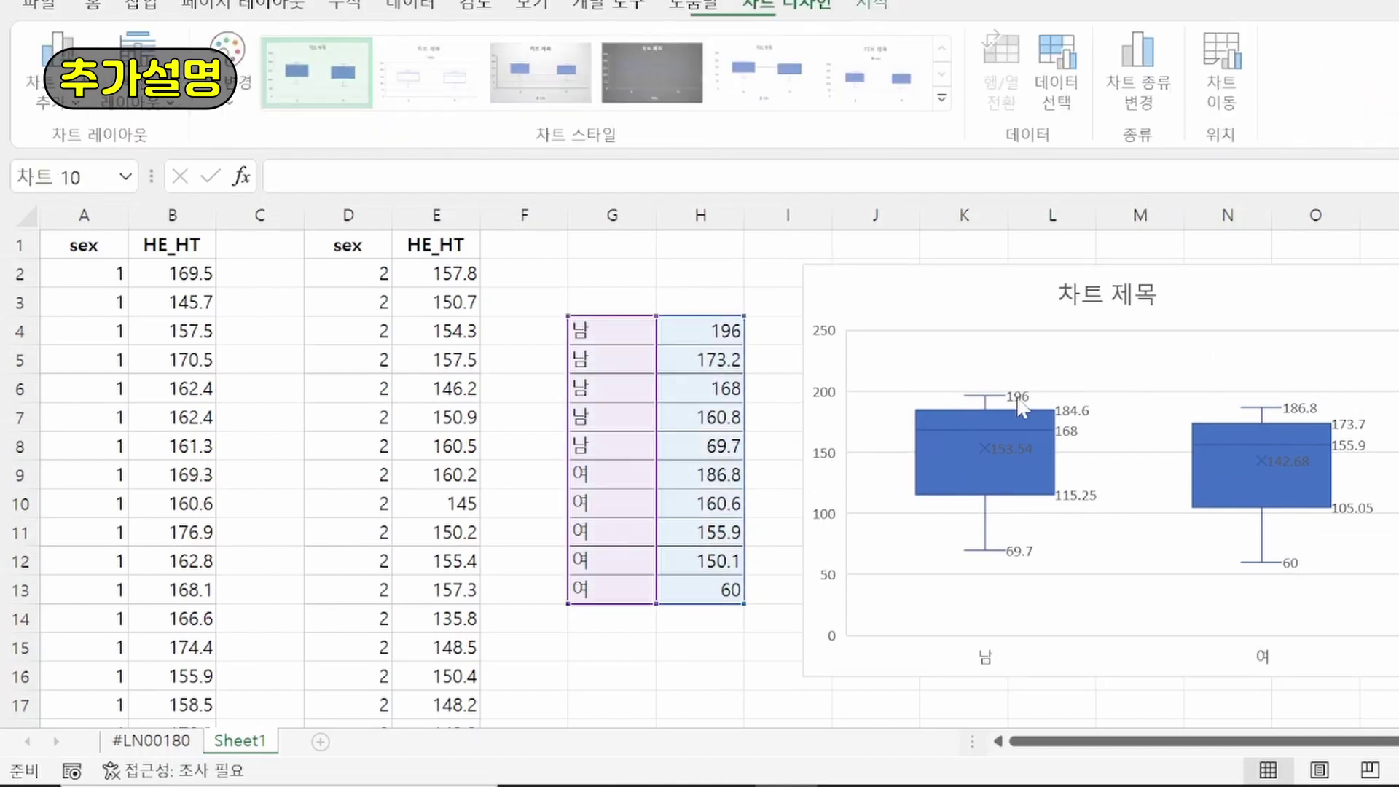
{"action": "mouse_move", "coordinate": [1077, 414]}
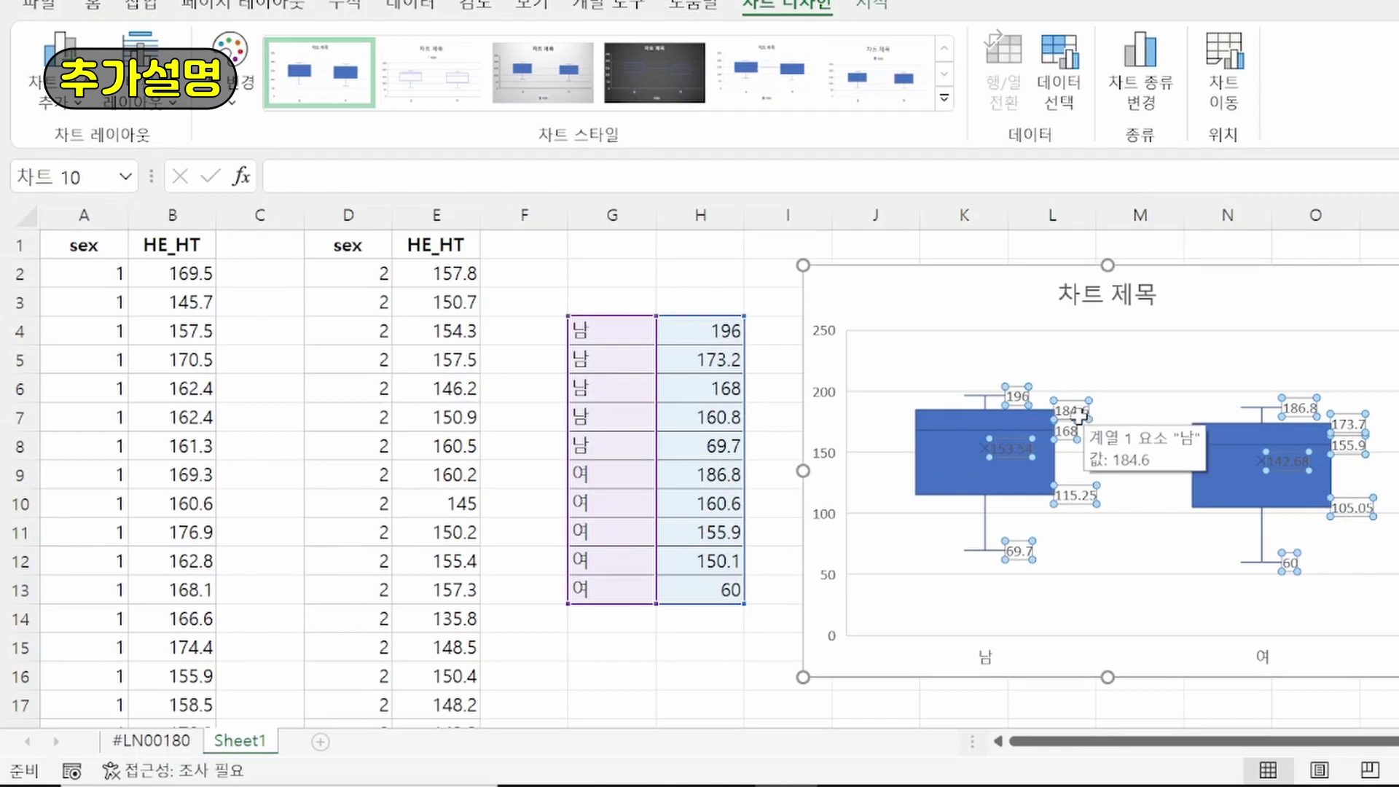
{"action": "mouse_move", "coordinate": [1068, 443]}
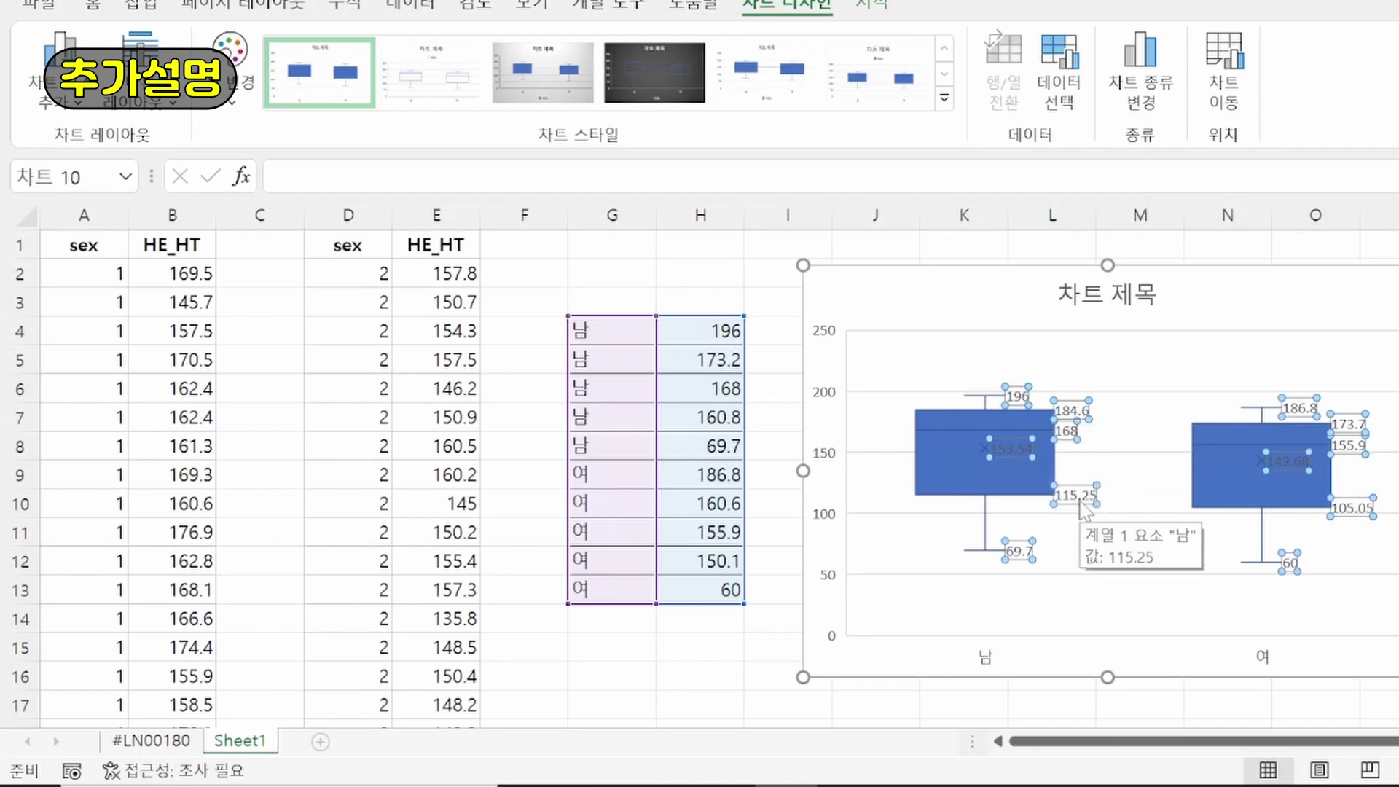
{"action": "mouse_move", "coordinate": [1030, 565]}
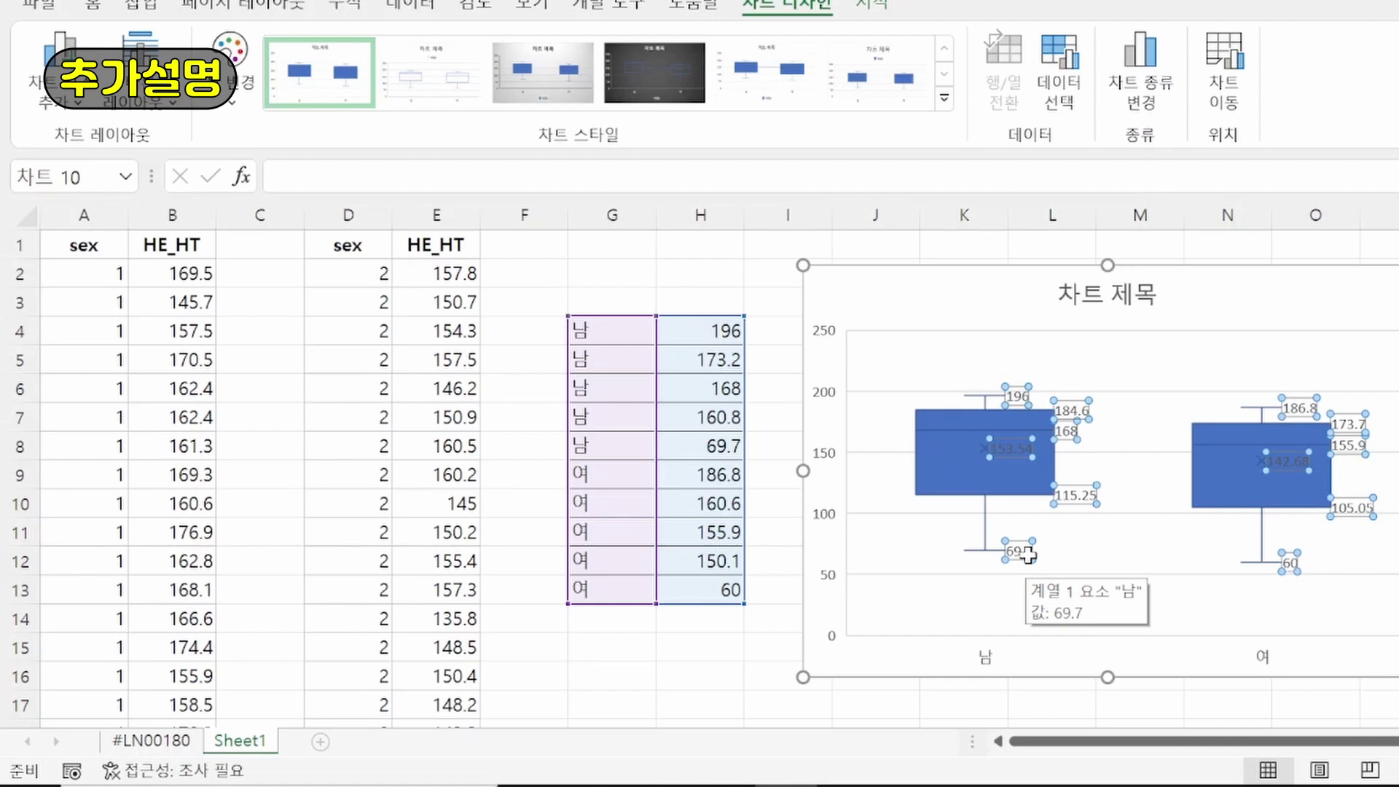
{"action": "left_click", "coordinate": [1060, 472]}
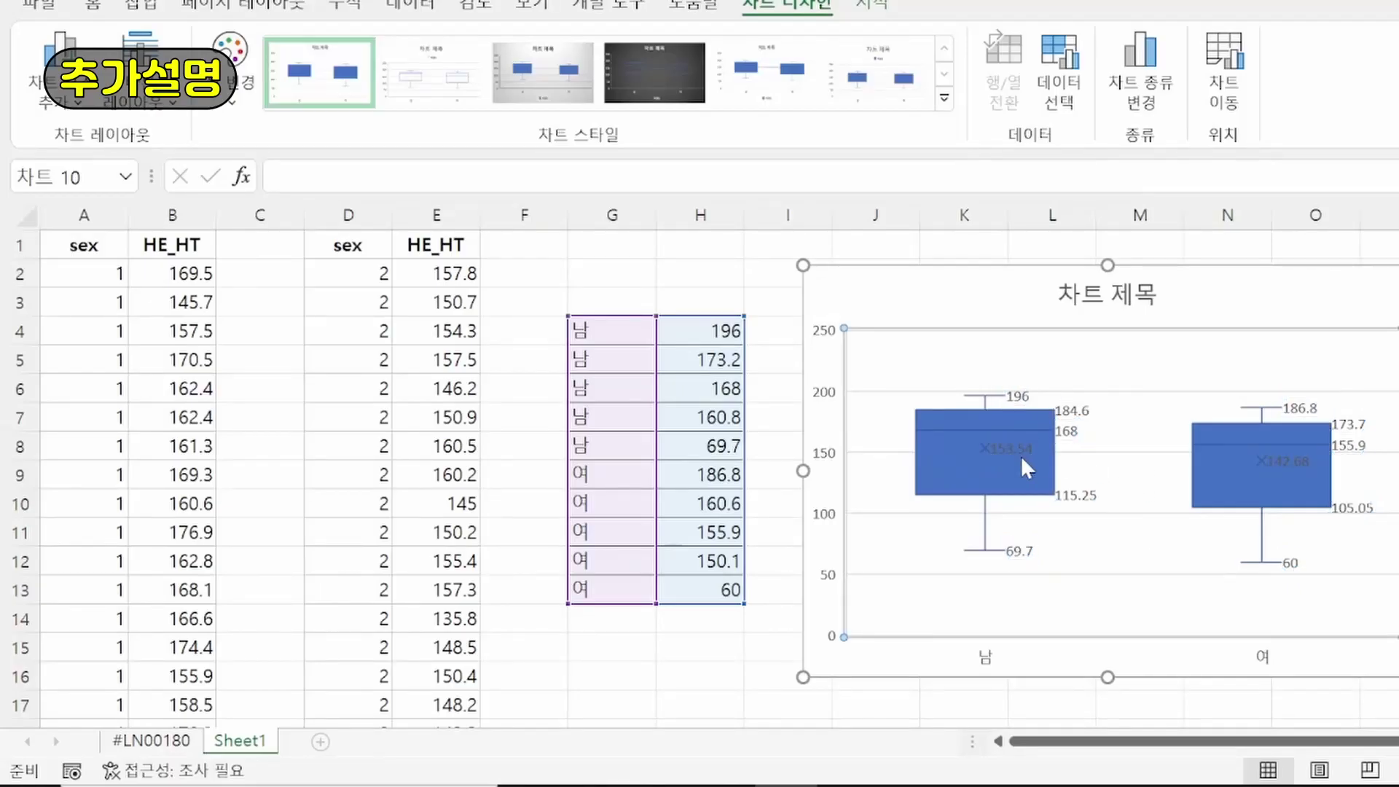
{"action": "mouse_move", "coordinate": [1021, 457]}
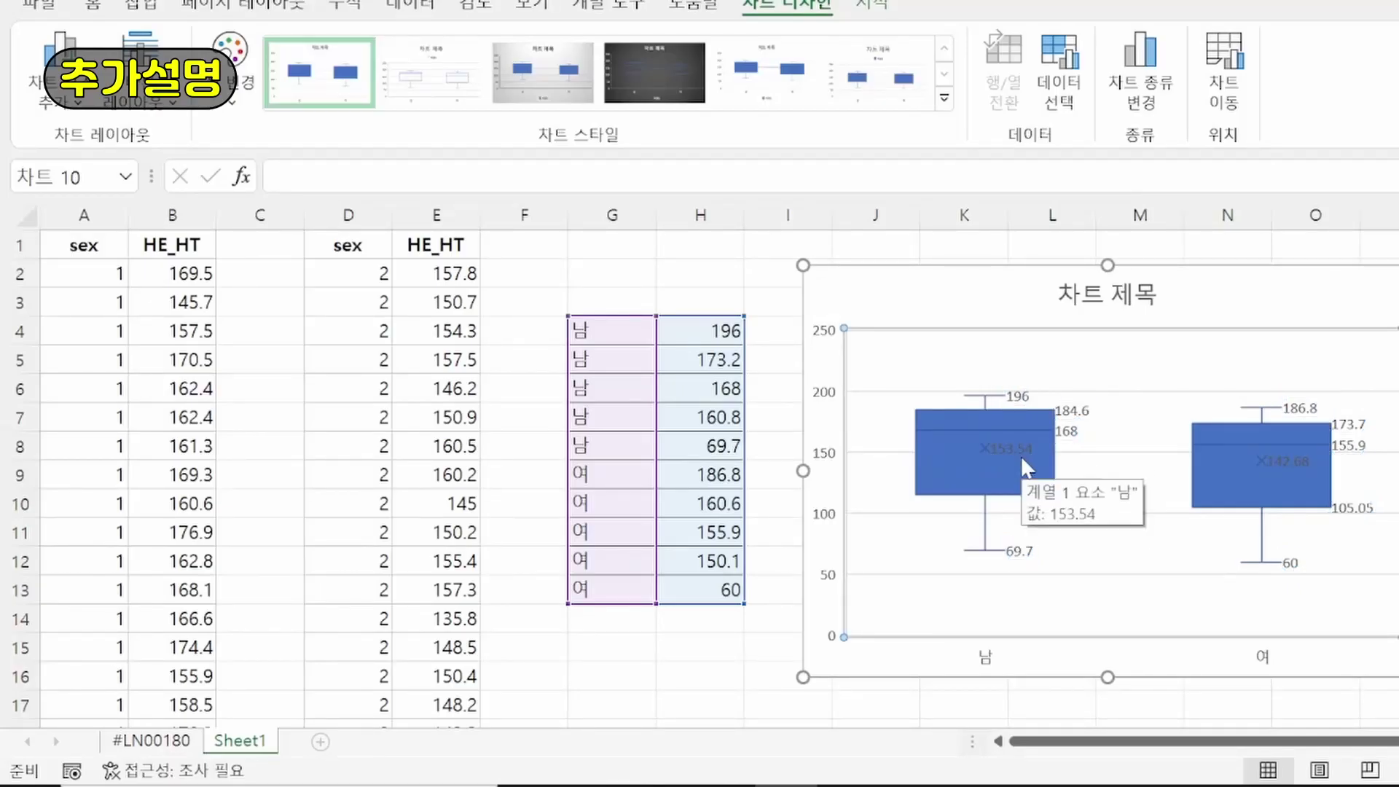
{"action": "mouse_move", "coordinate": [1285, 474]}
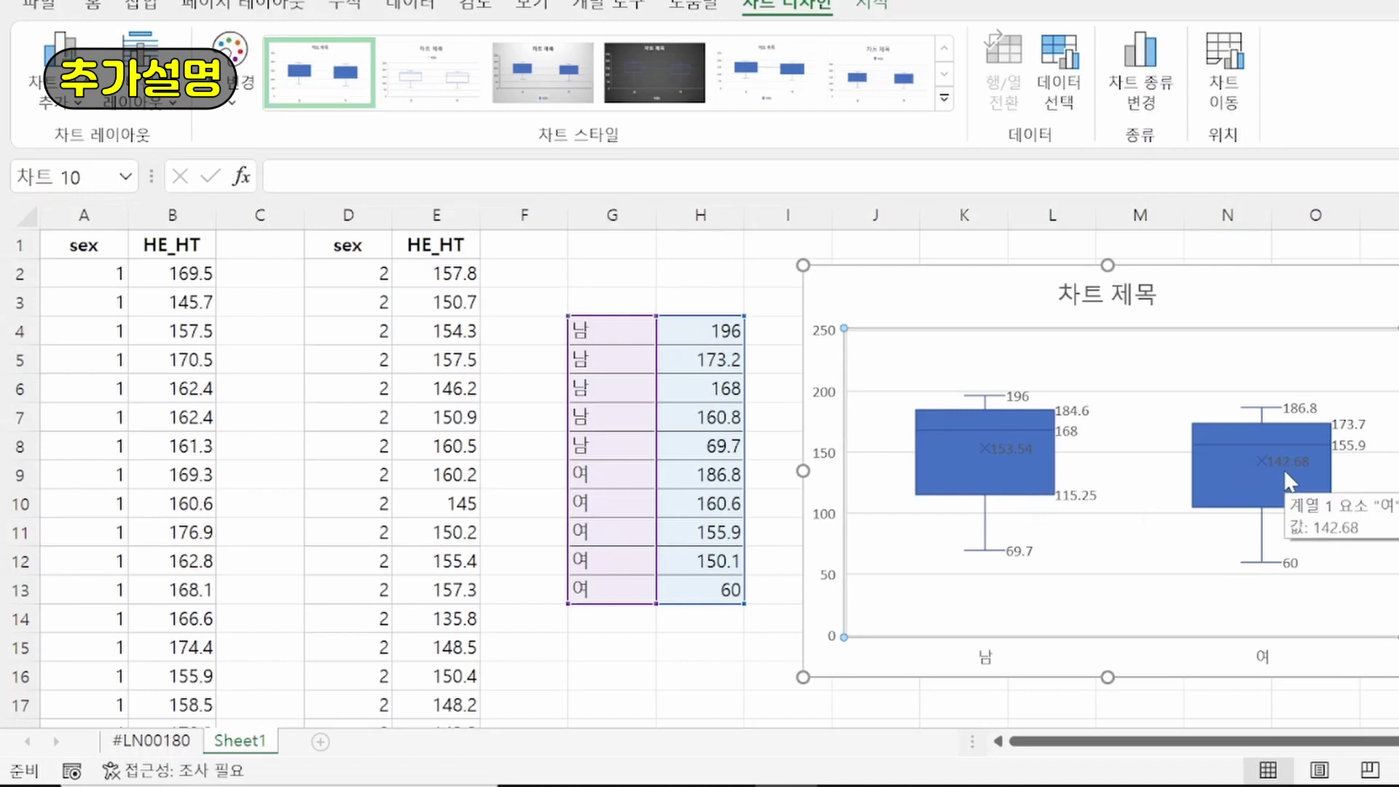